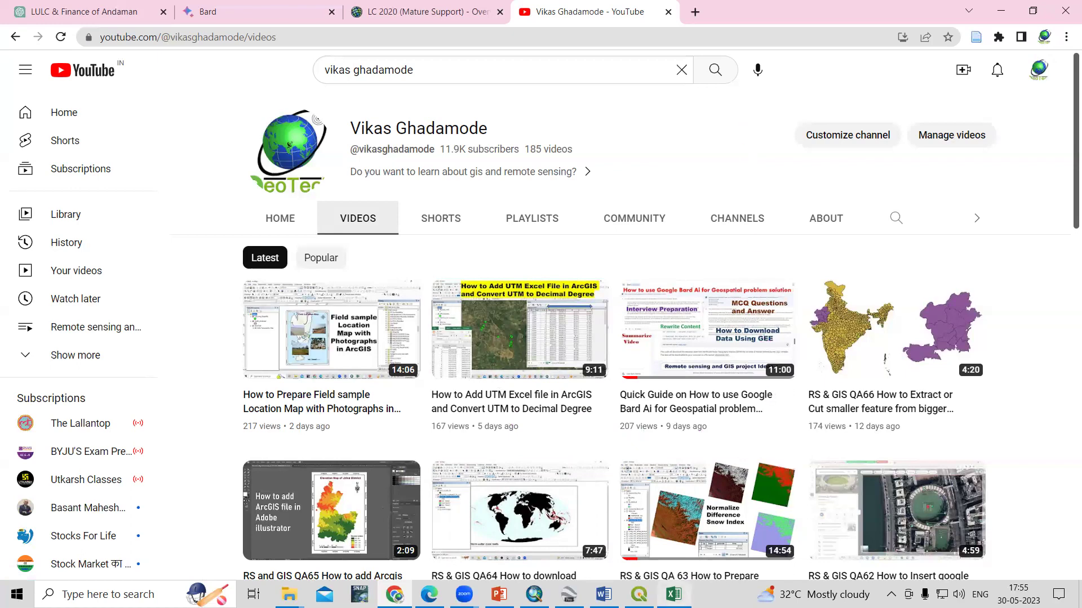
Bring up the UTM File_CSV workbook with its Sr No, UTM Easting and UTM Northing columns.
left_click(673, 595)
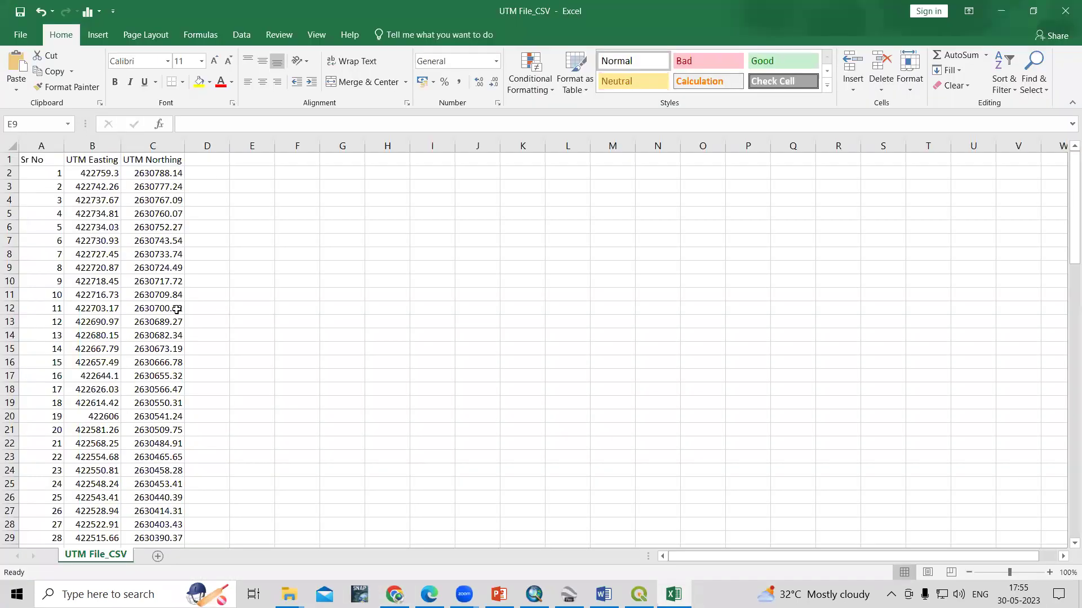
left_click(1000, 11)
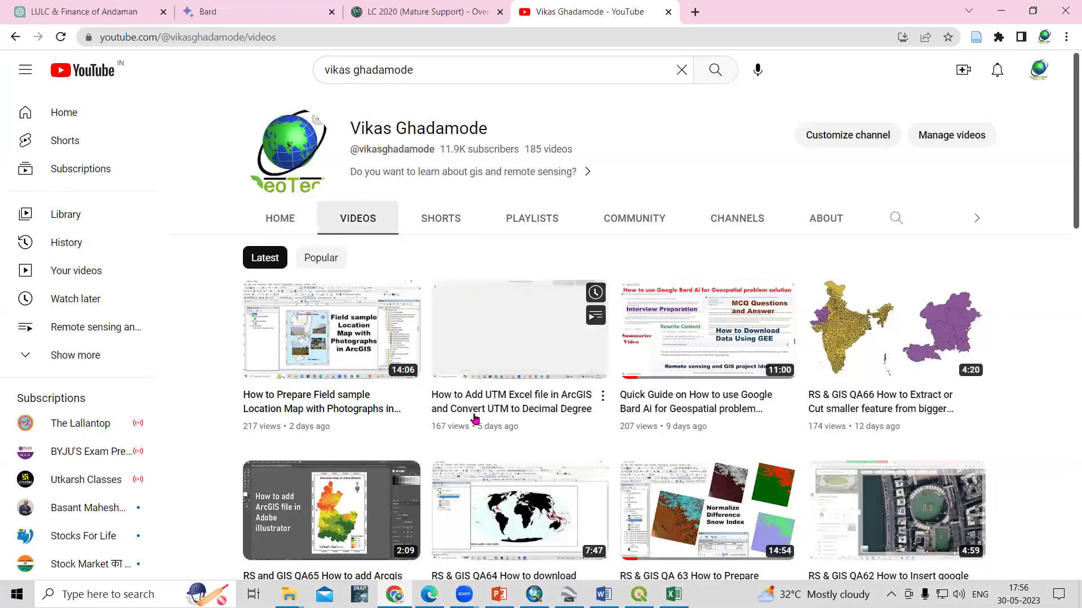
mouse_move(468, 337)
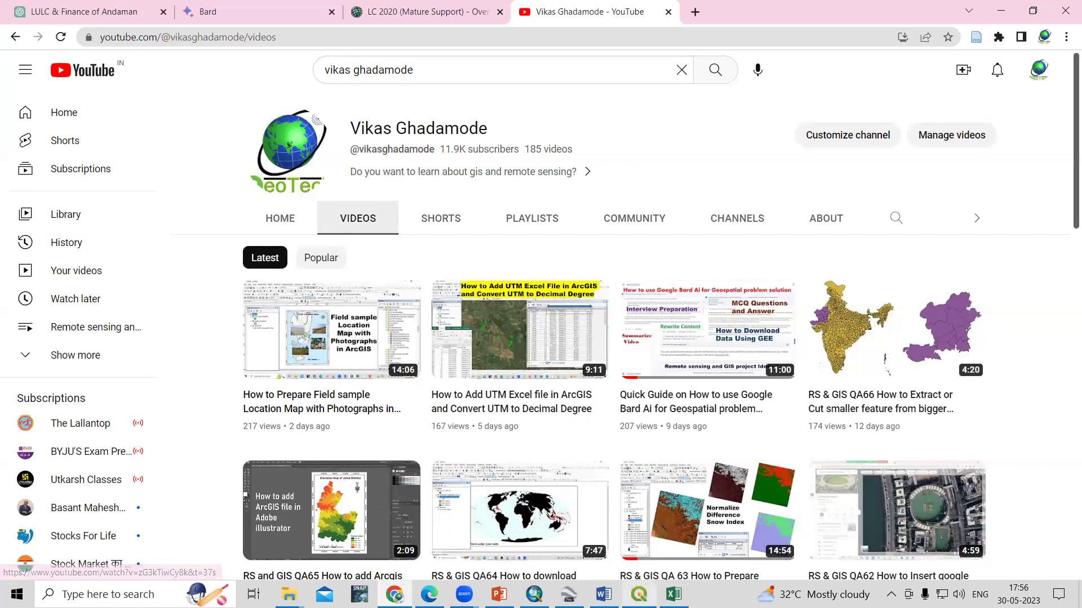
key("alt+Tab")
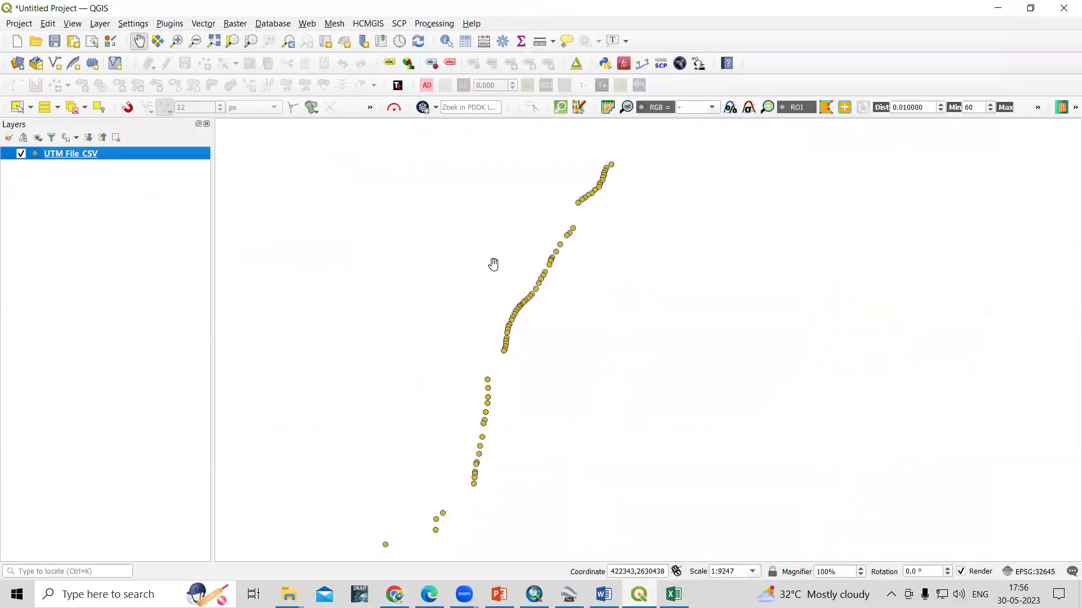
mouse_move(674, 594)
left_click(676, 550)
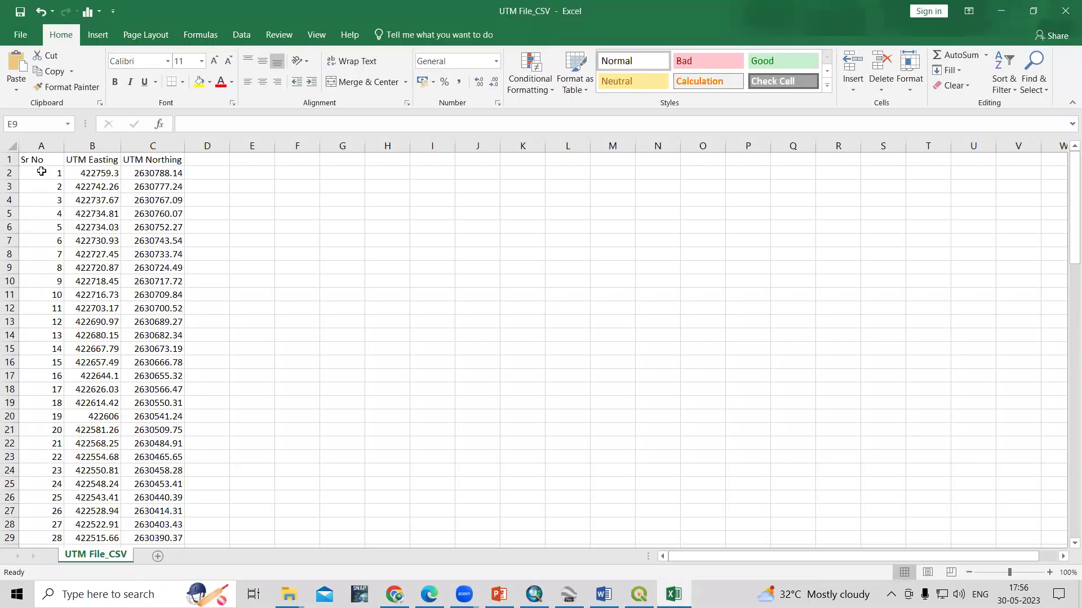
left_click(82, 175)
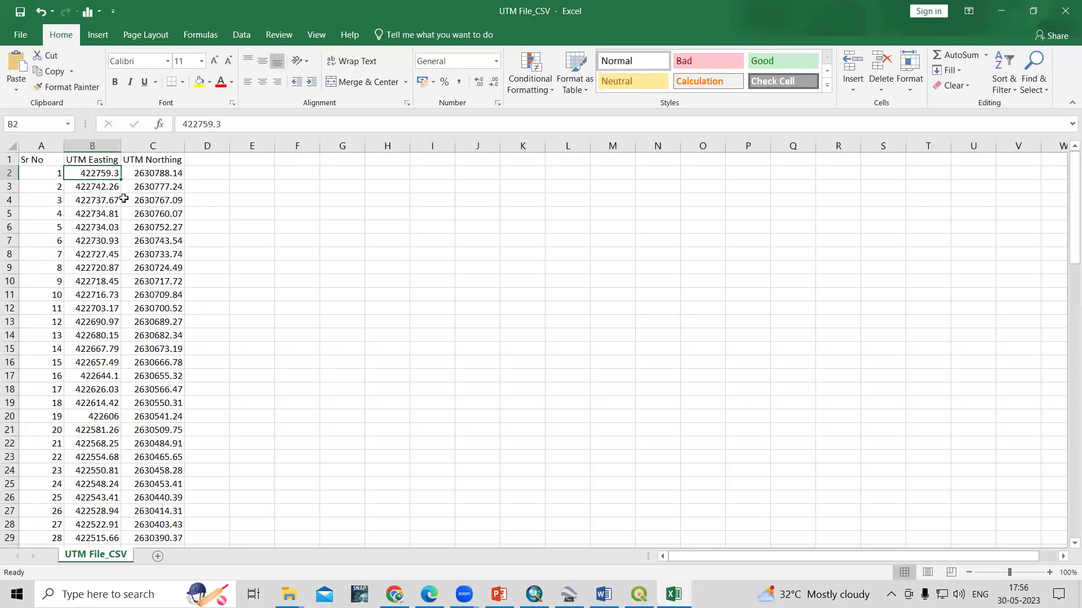
left_click(148, 184)
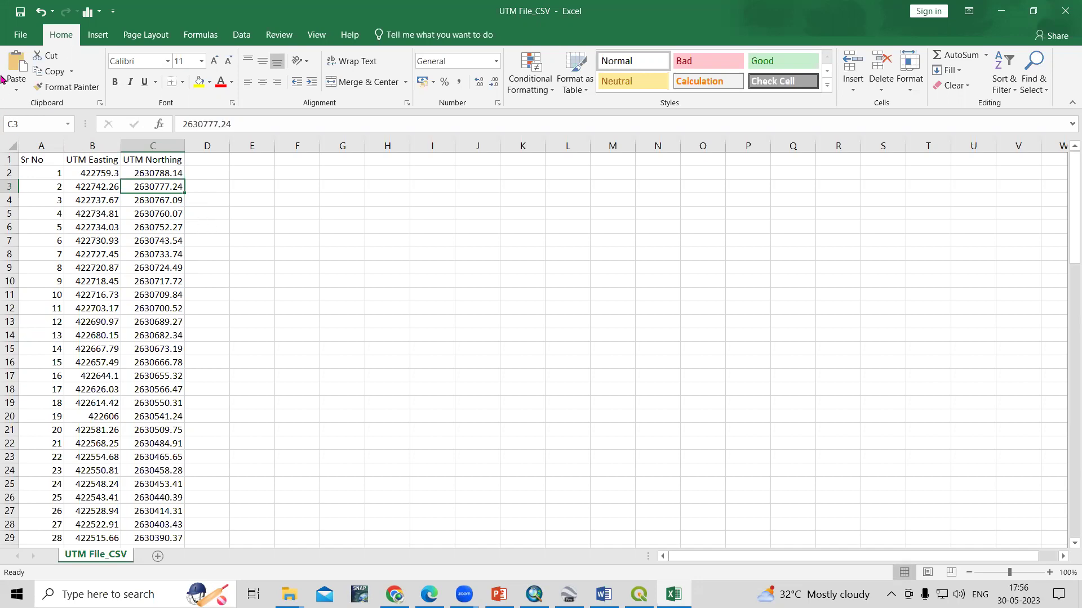
left_click(18, 36)
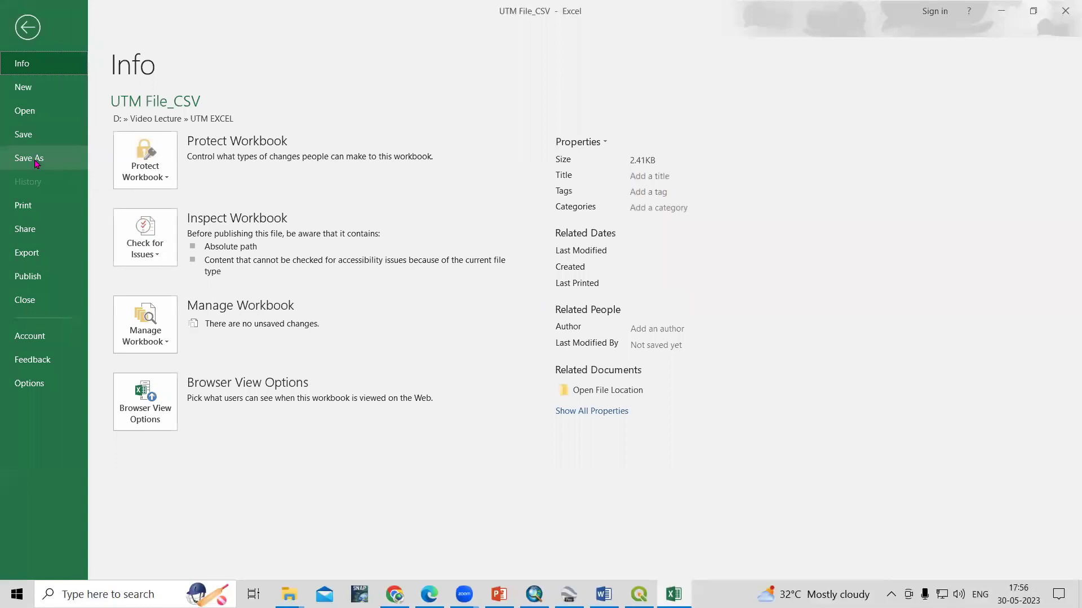
left_click(21, 33)
left_click(18, 36)
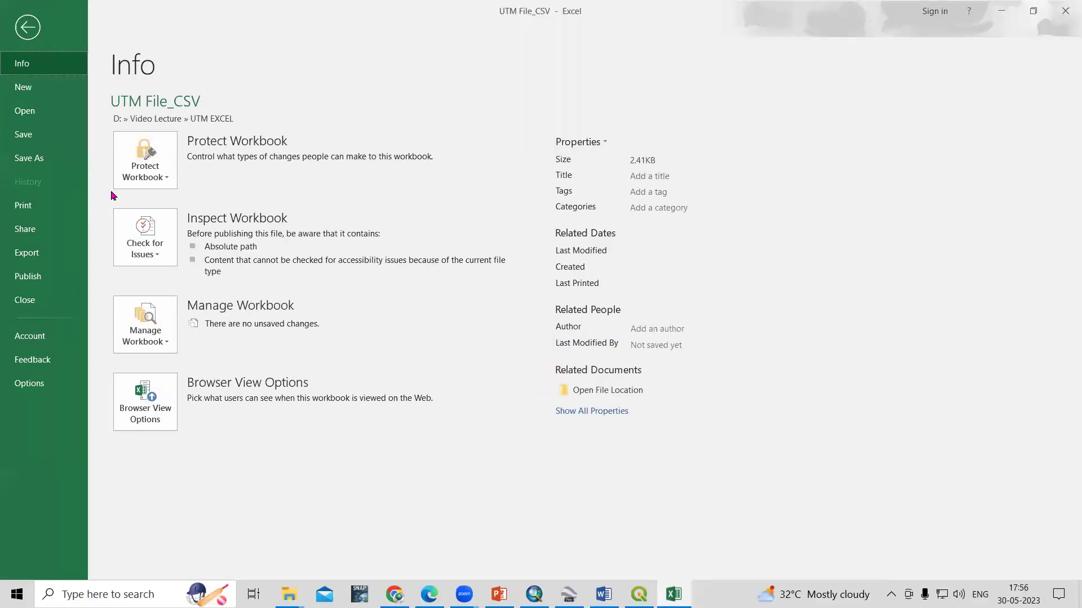
left_click(47, 160)
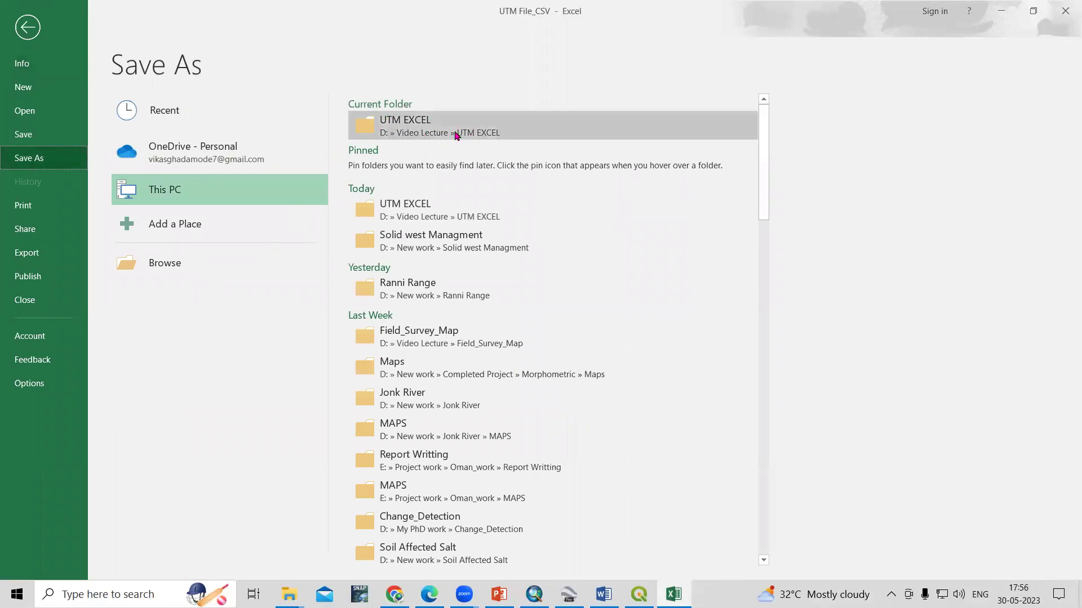
left_click(414, 121)
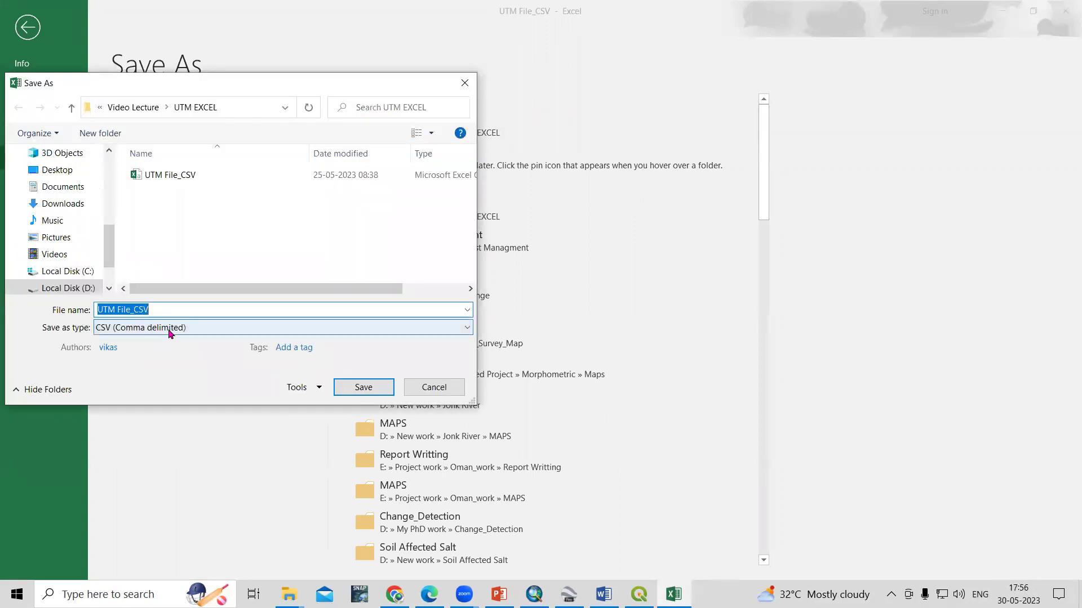
left_click(169, 327)
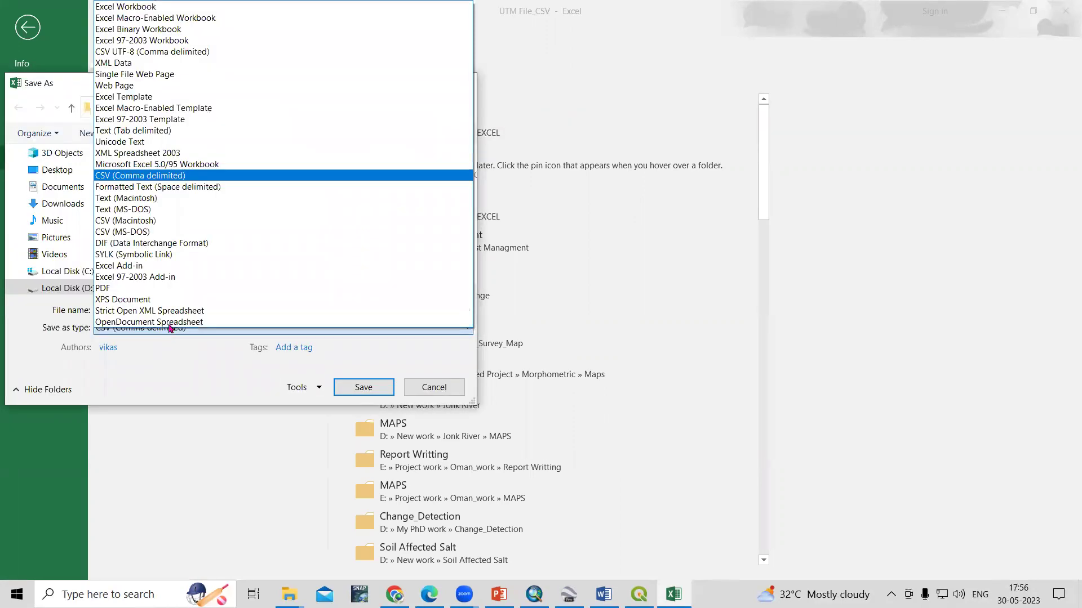
left_click(169, 179)
left_click(169, 308)
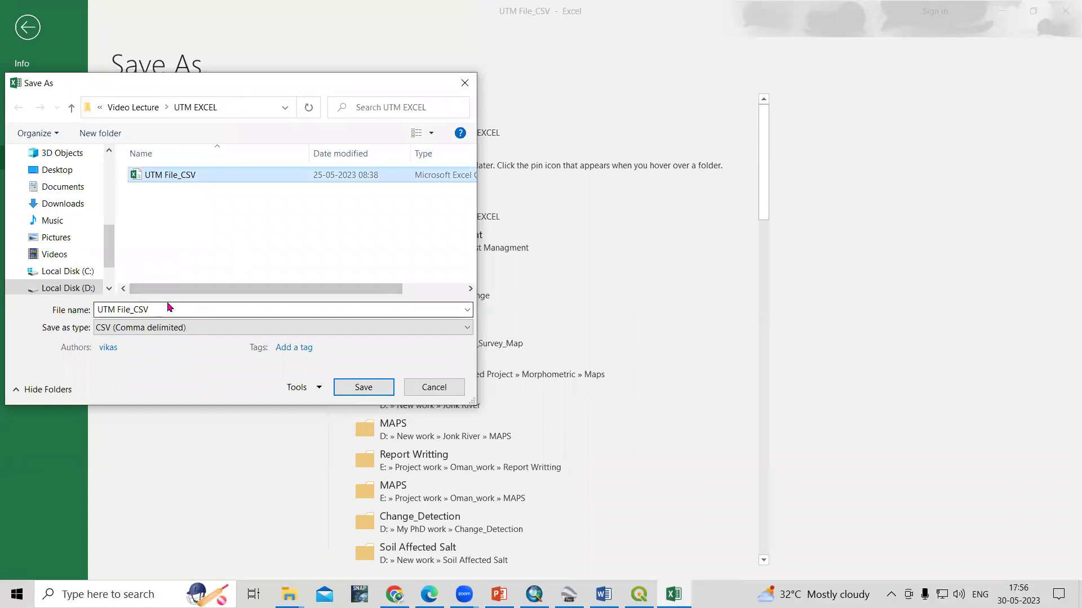
left_click(428, 389)
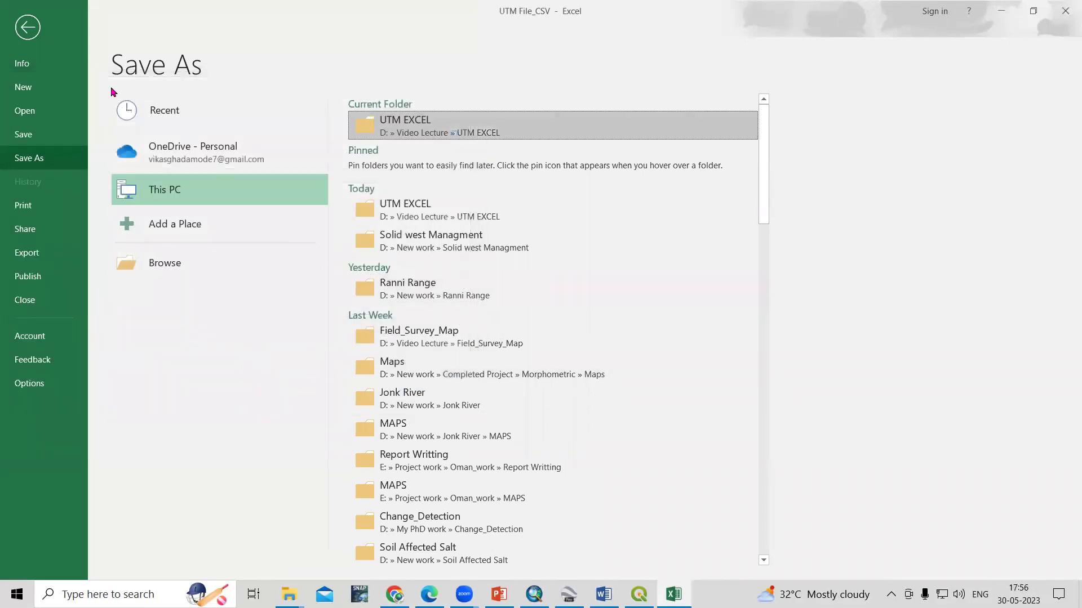
left_click(27, 27)
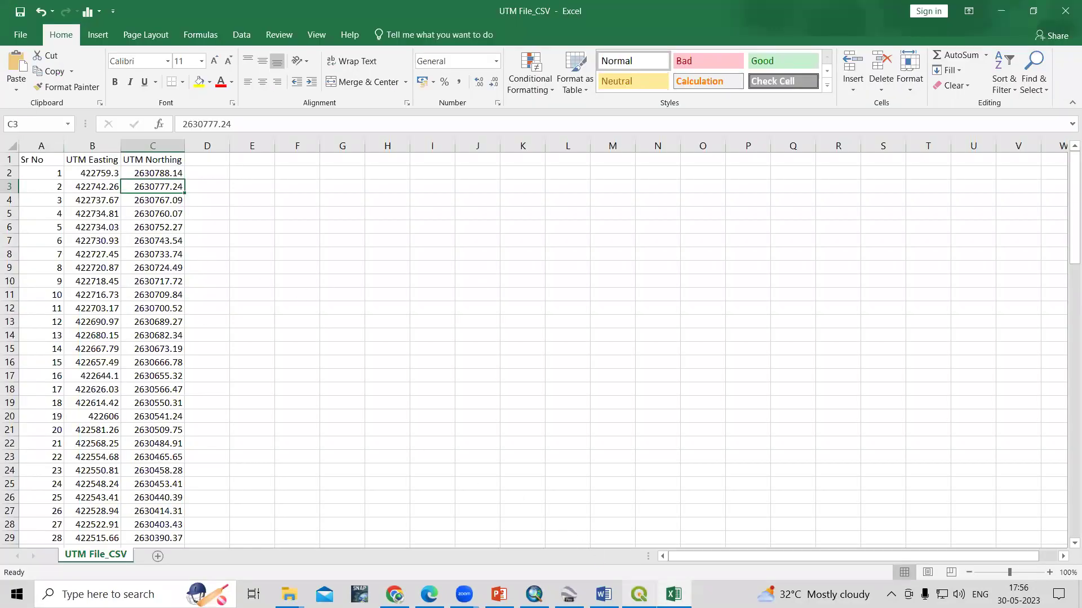
Start a new empty QGIS project, discarding the unsaved one with the UTM CSV points.
mouse_move(639, 594)
left_click(647, 555)
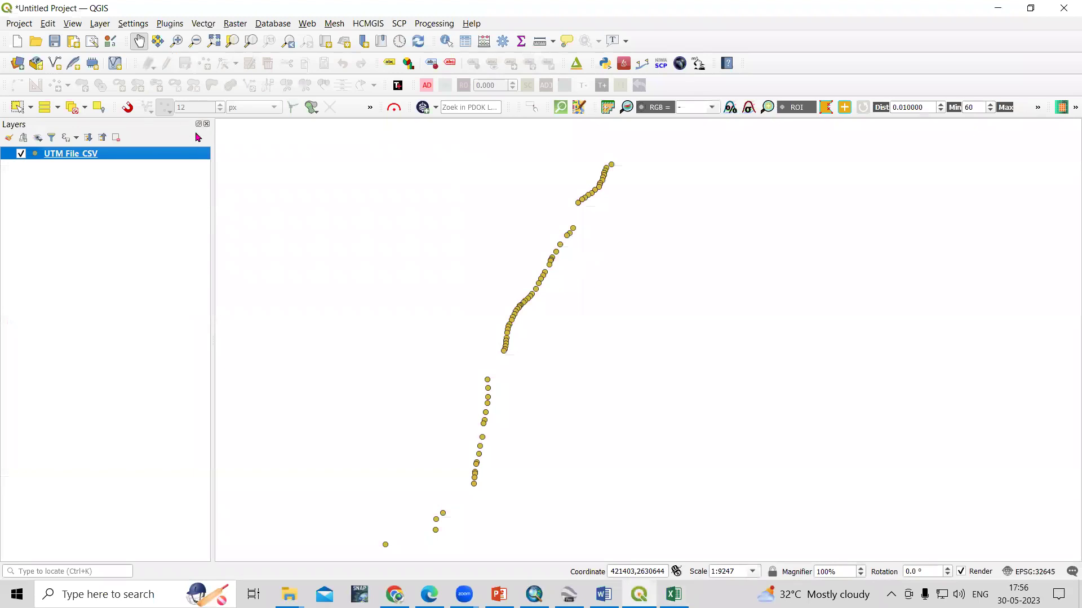
left_click(17, 41)
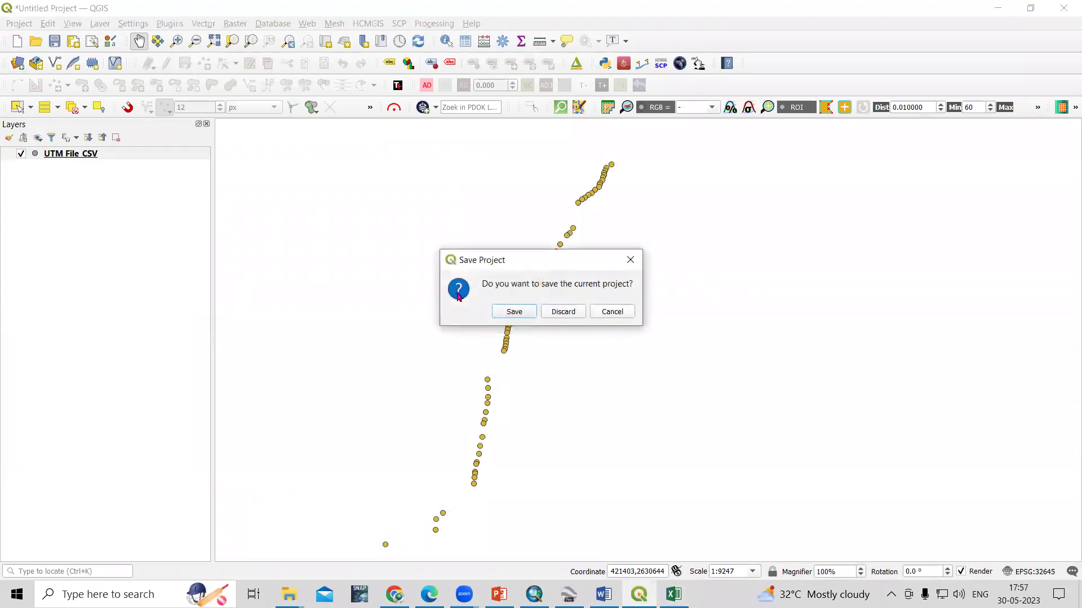
left_click(552, 312)
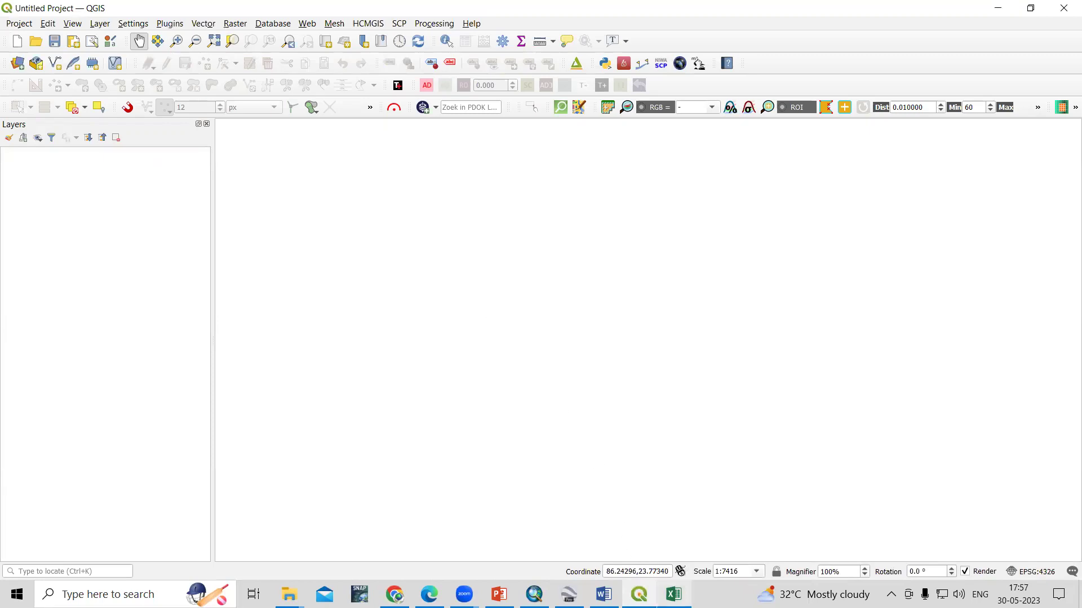
Check the UTM File_CSV workbook in Excel, then return to QGIS.
mouse_move(674, 594)
left_click(639, 525)
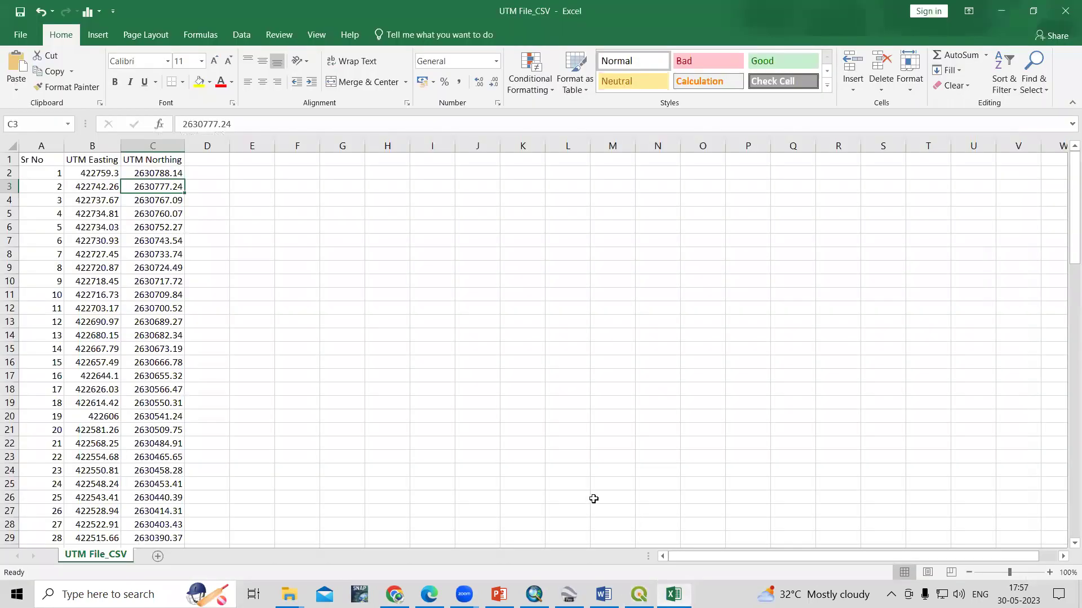
left_click(1001, 10)
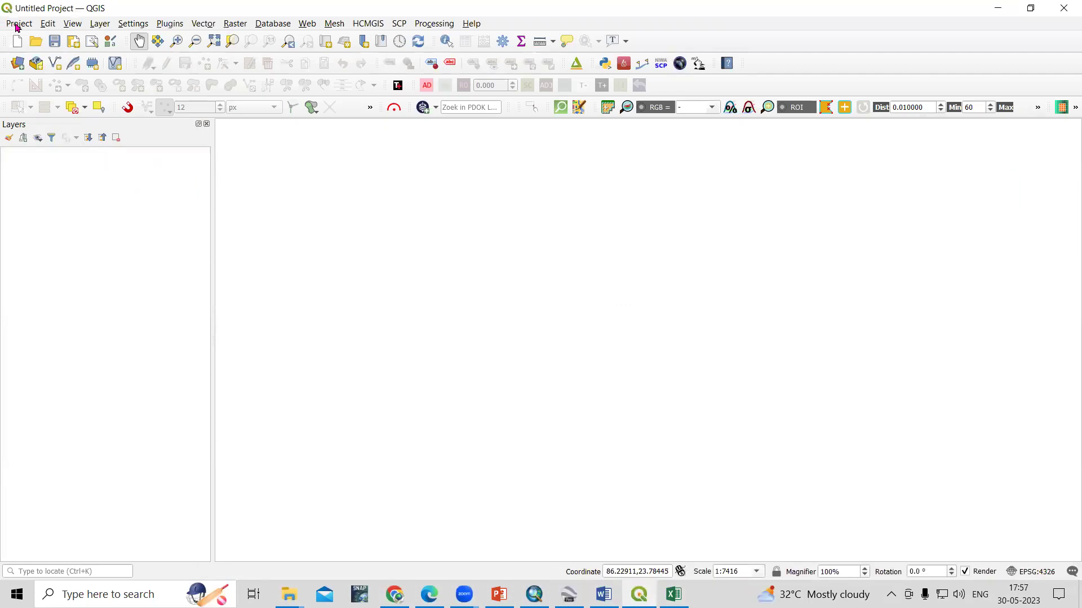
left_click(100, 26)
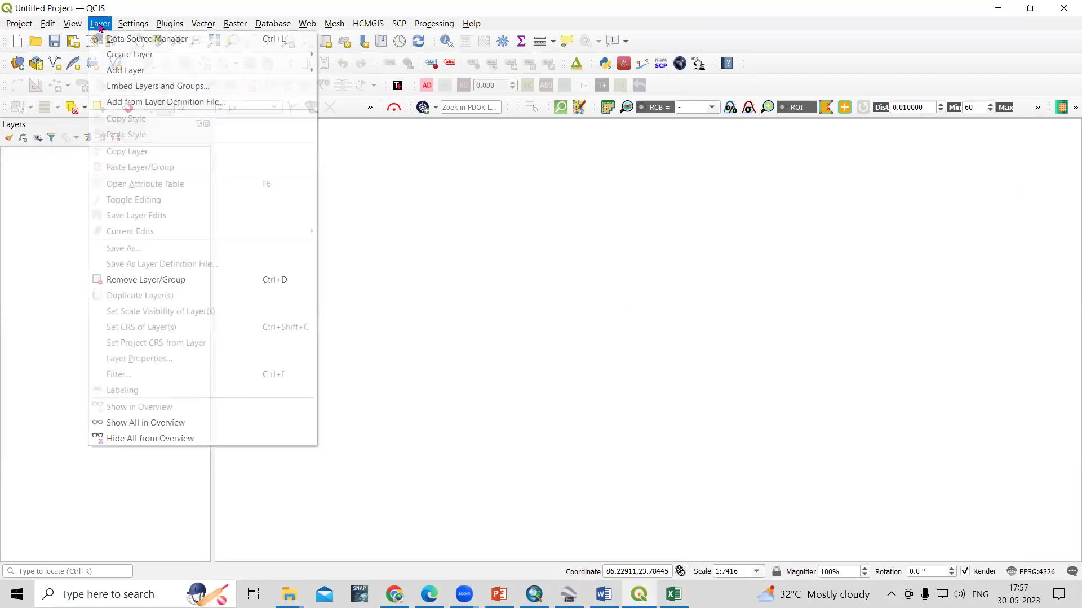
Open the Add Delimited Text Layer import and browse for the input CSV file.
mouse_move(145, 73)
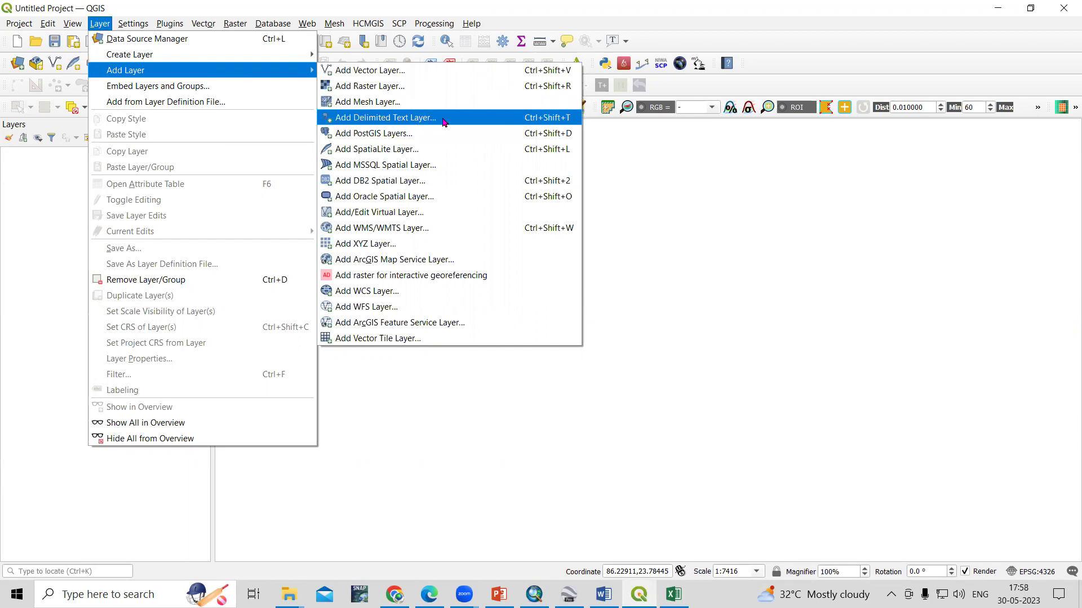
left_click(444, 123)
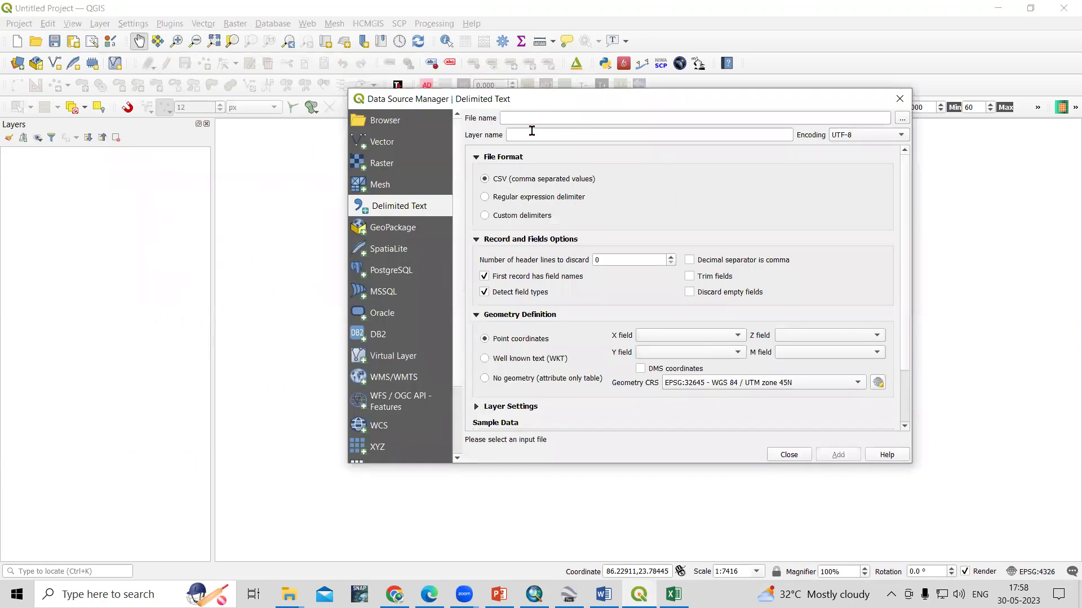
left_click(510, 120)
left_click(902, 119)
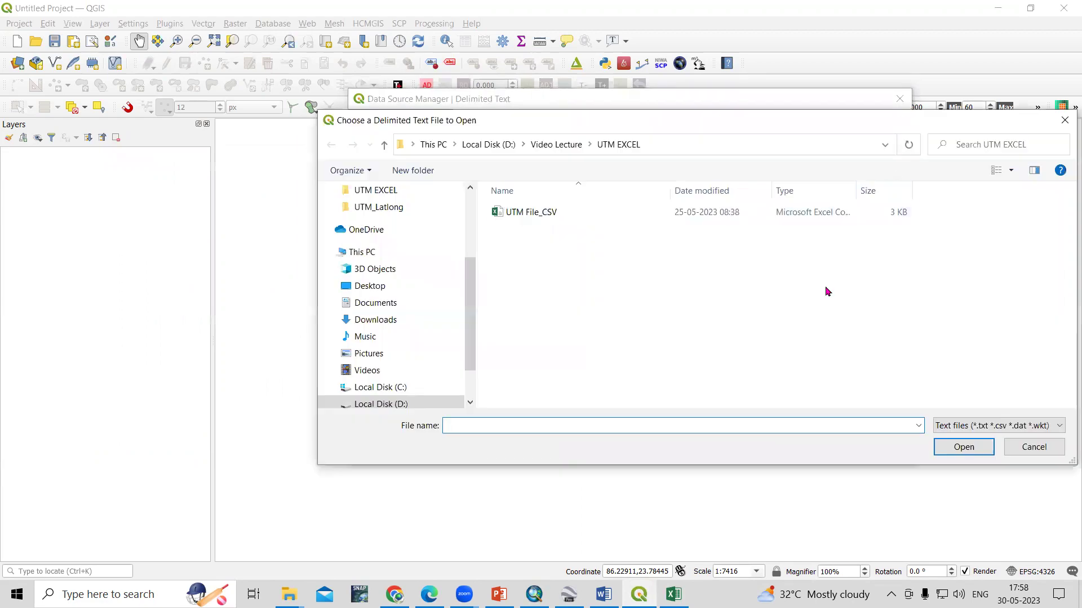
Load UTM File_CSV.csv from the UTM EXCEL folder as the delimited text input file.
left_click(540, 218)
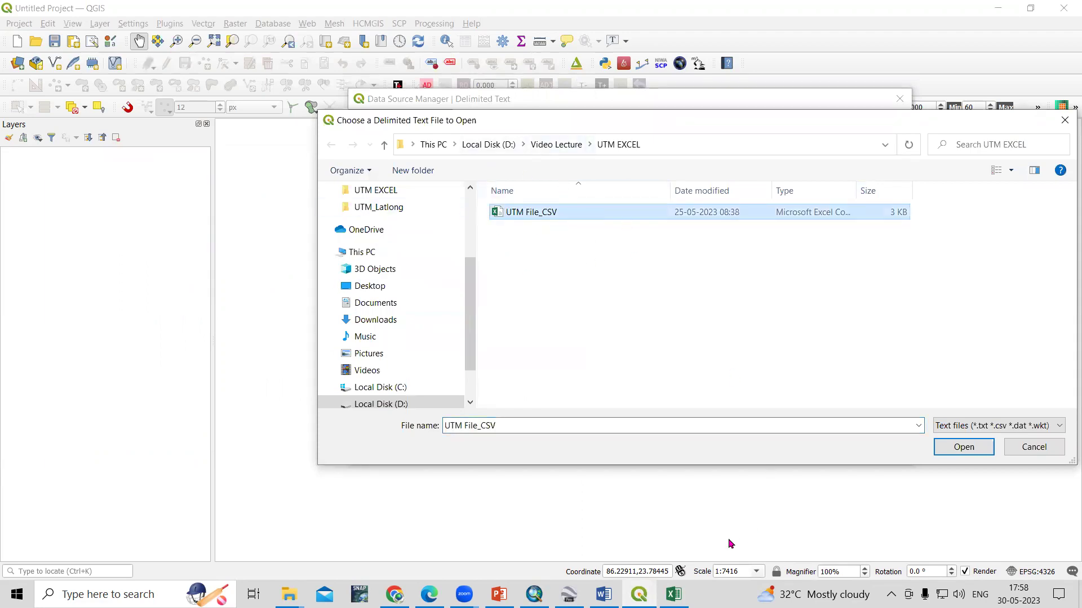
mouse_move(674, 596)
left_click(675, 542)
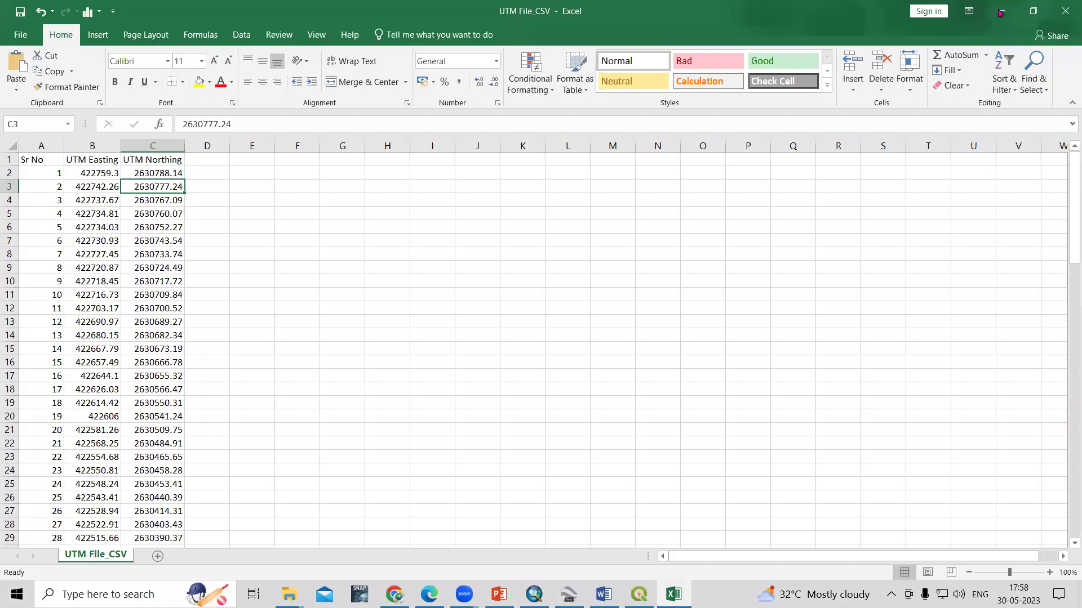
left_click(998, 9)
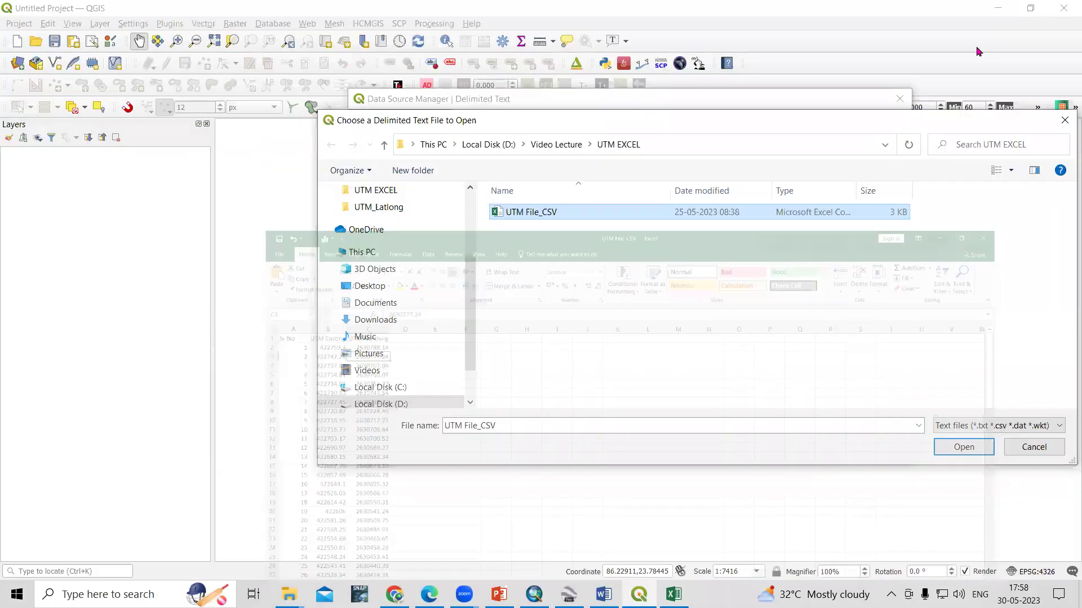
left_click(964, 447)
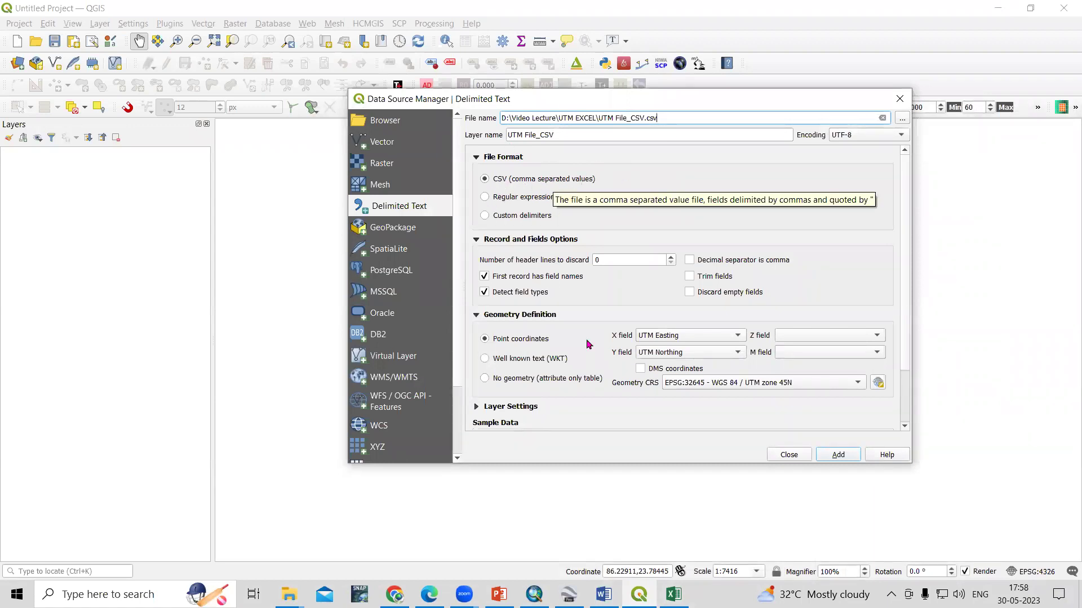
left_click(694, 338)
Use UTM Easting as X and EPSG:32645 WGS 84 / UTM zone 45N as CRS, then add the layer.
left_click(682, 337)
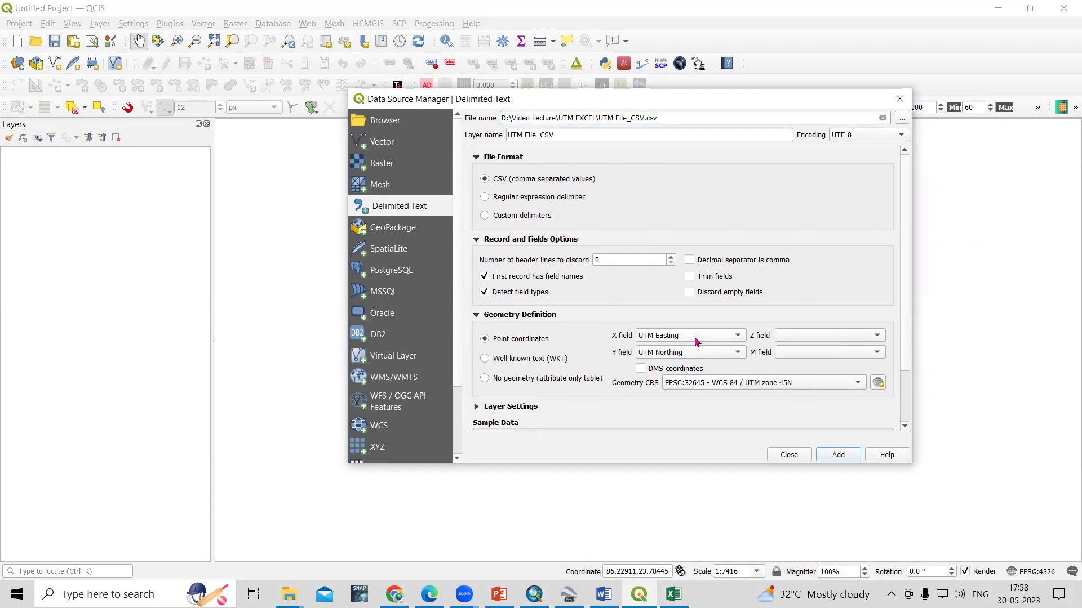
left_click(834, 386)
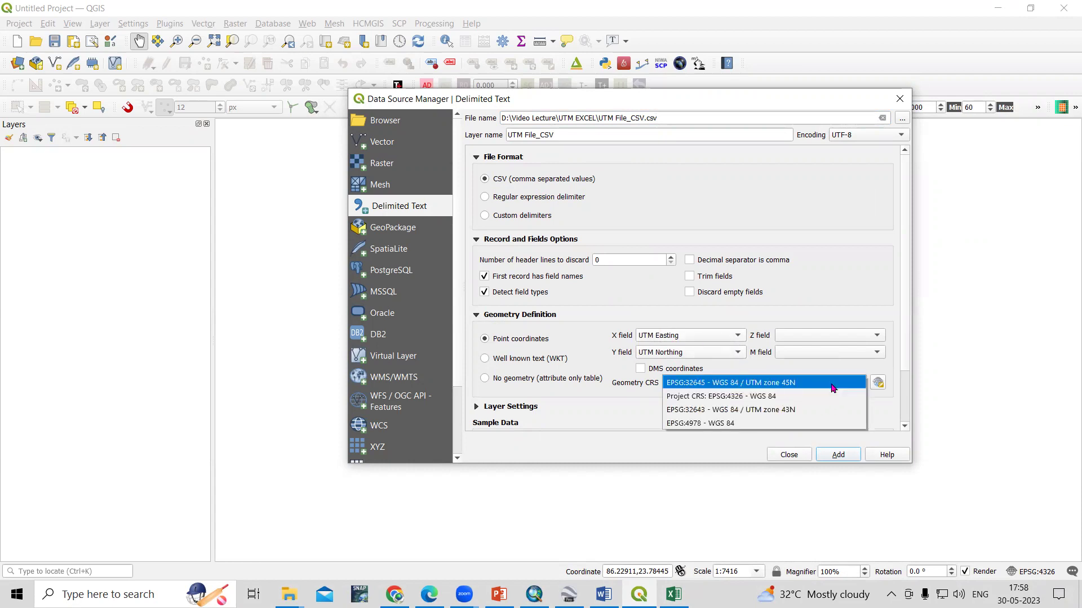
left_click(722, 383)
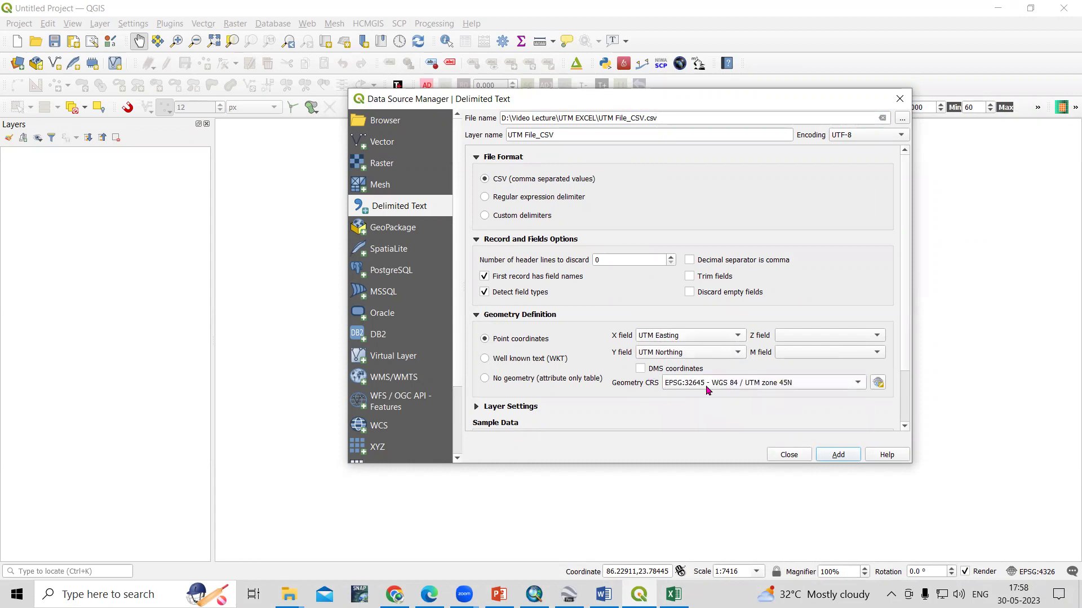
left_click(811, 387)
left_click(792, 388)
left_click(837, 455)
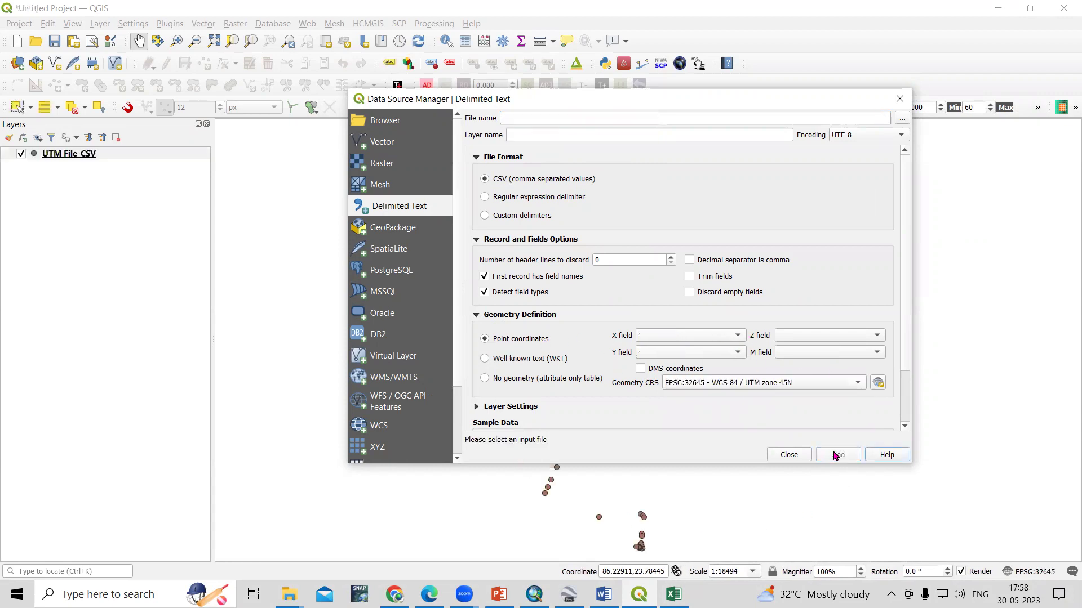
left_click(789, 455)
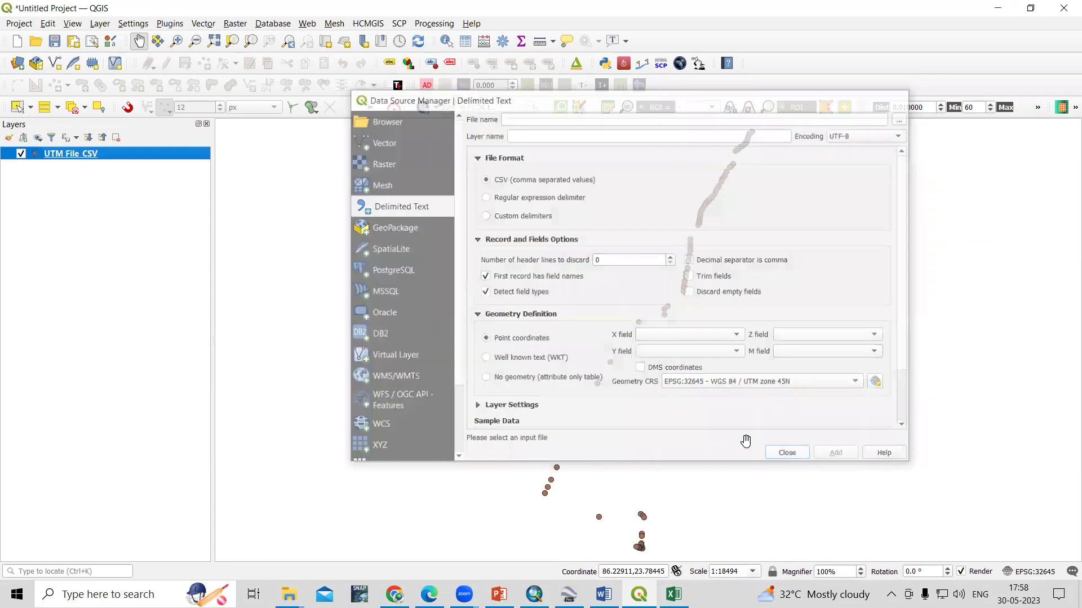
Pan to the imported points and add the HCMGIS Google Satellite basemap beneath them.
scroll(670, 307, "up", 4)
left_click_drag(729, 260, 686, 346)
scroll(761, 251, "down", 4)
scroll(670, 226, "down", 1)
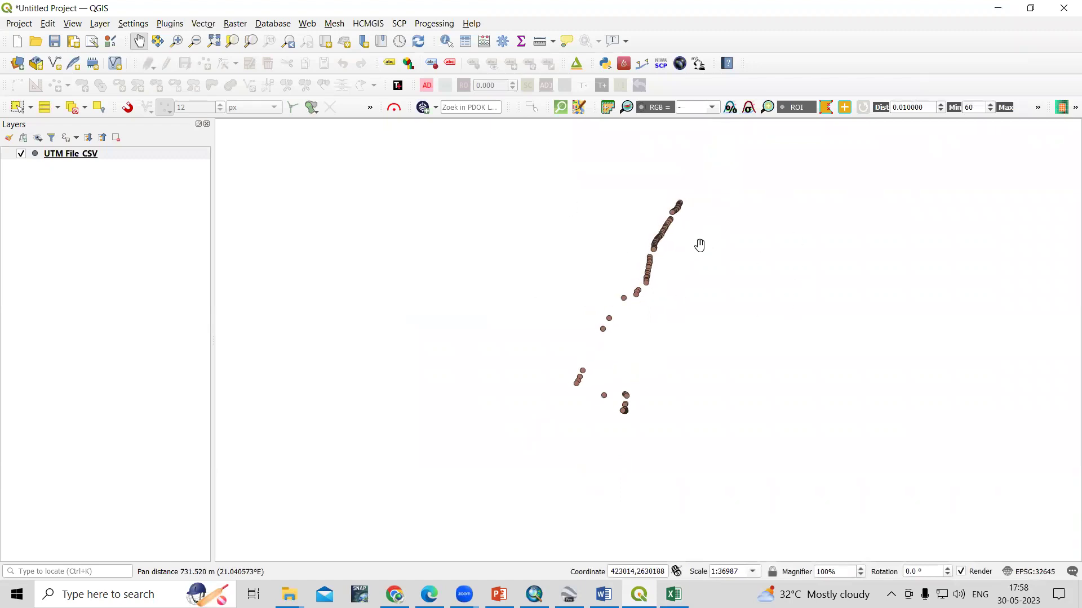
left_click(359, 24)
mouse_move(394, 38)
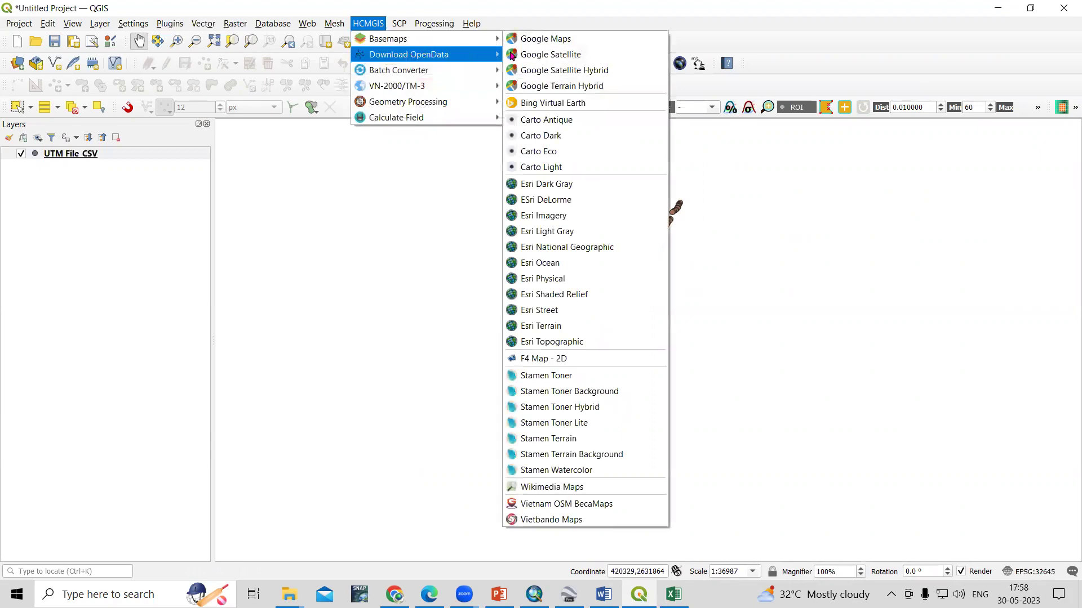
left_click(577, 55)
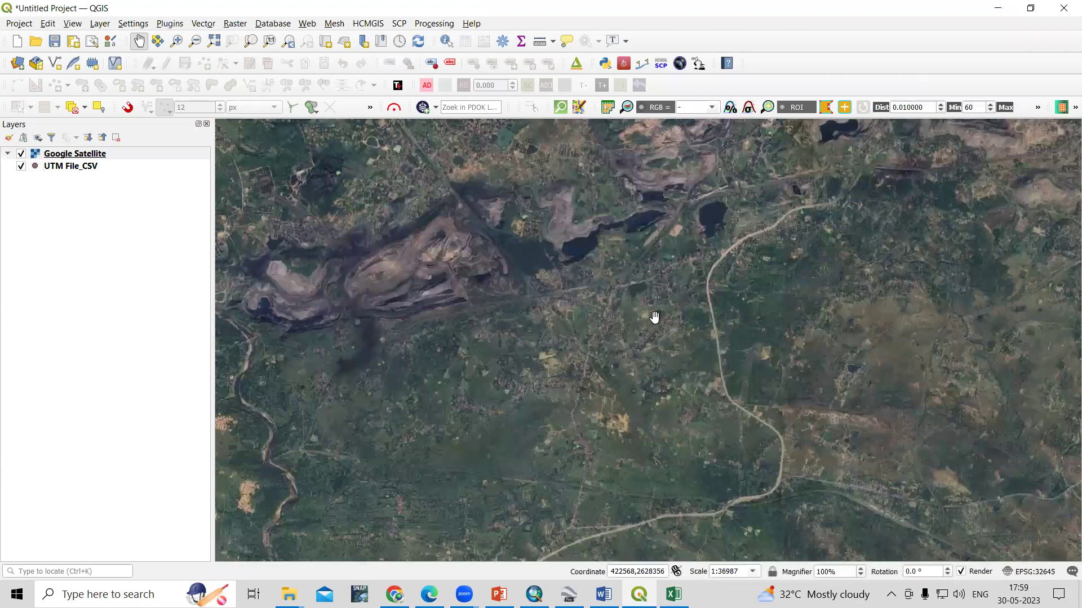
left_click_drag(675, 240, 664, 324)
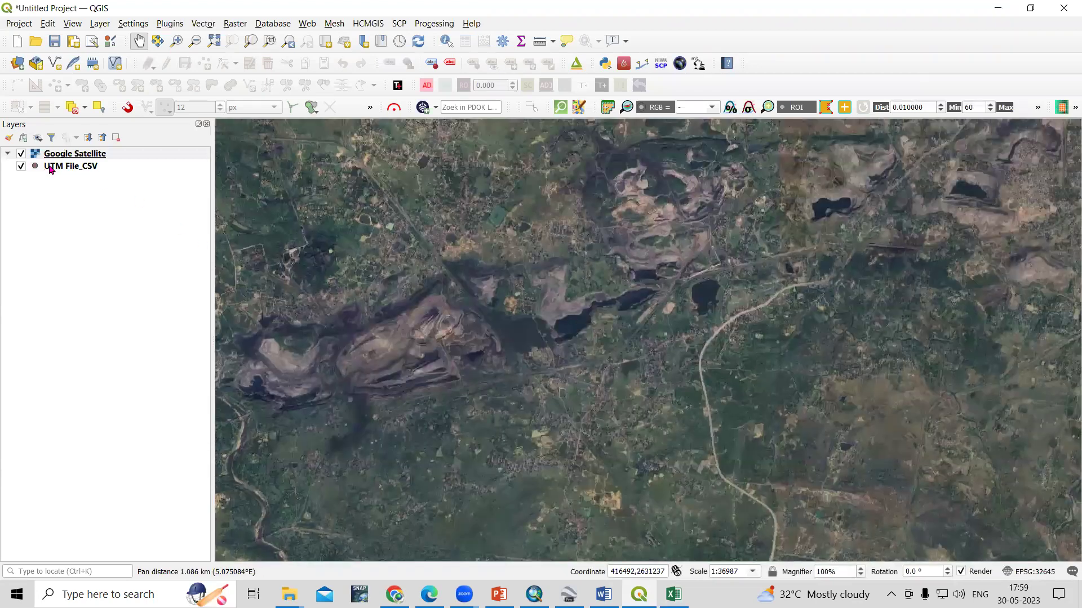
left_click(49, 168)
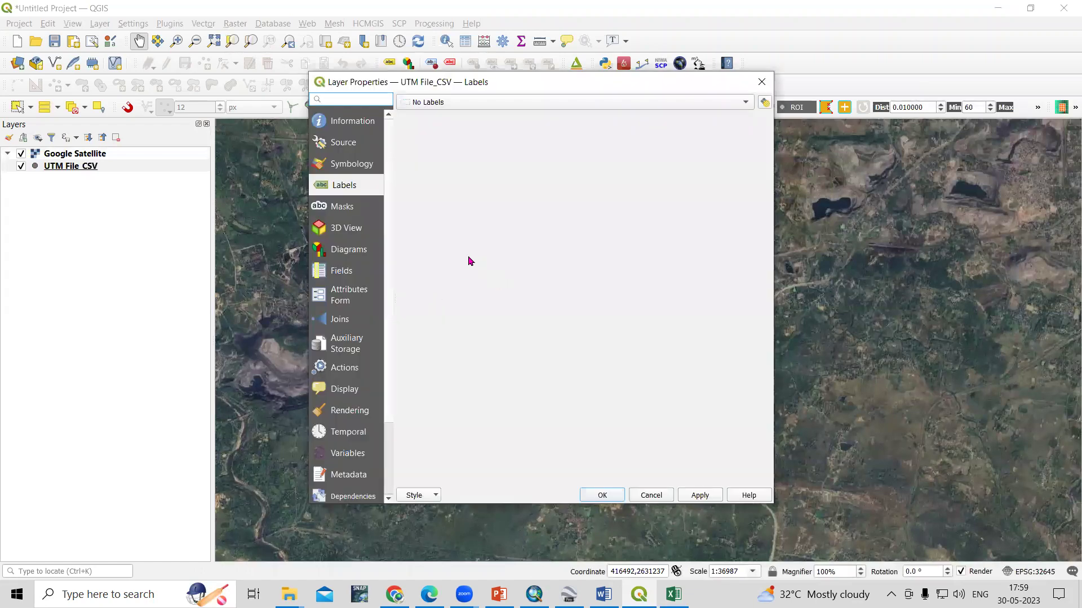
Style the UTM File_CSV points with the green dot symbol.
left_click(346, 166)
left_click(657, 357)
left_click(700, 495)
left_click(602, 495)
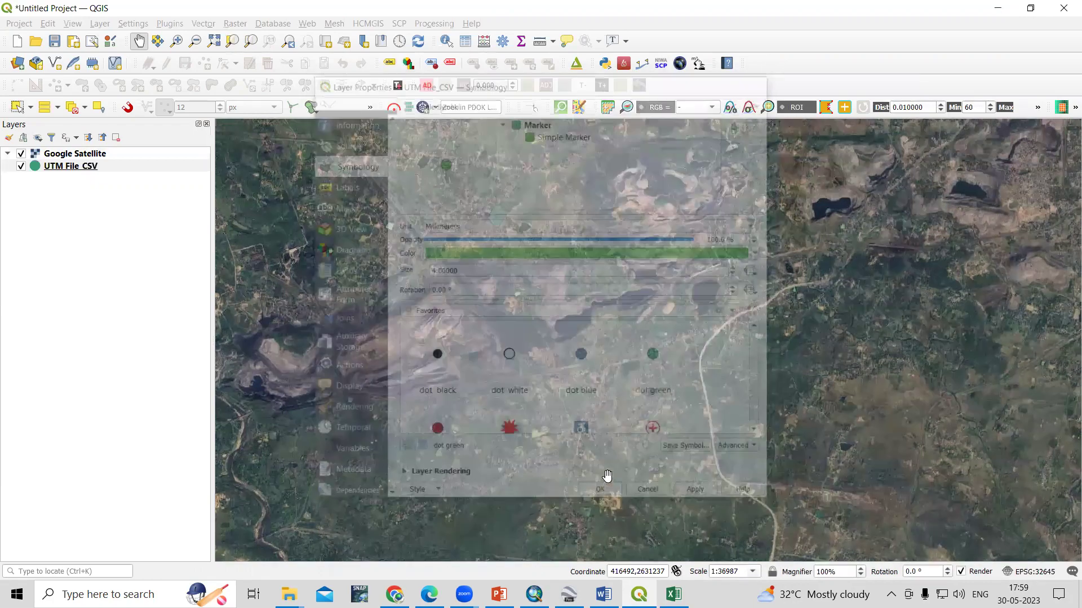
Zoom to the points layer and move it above Google Satellite, then zoom in along the points.
right_click(74, 171)
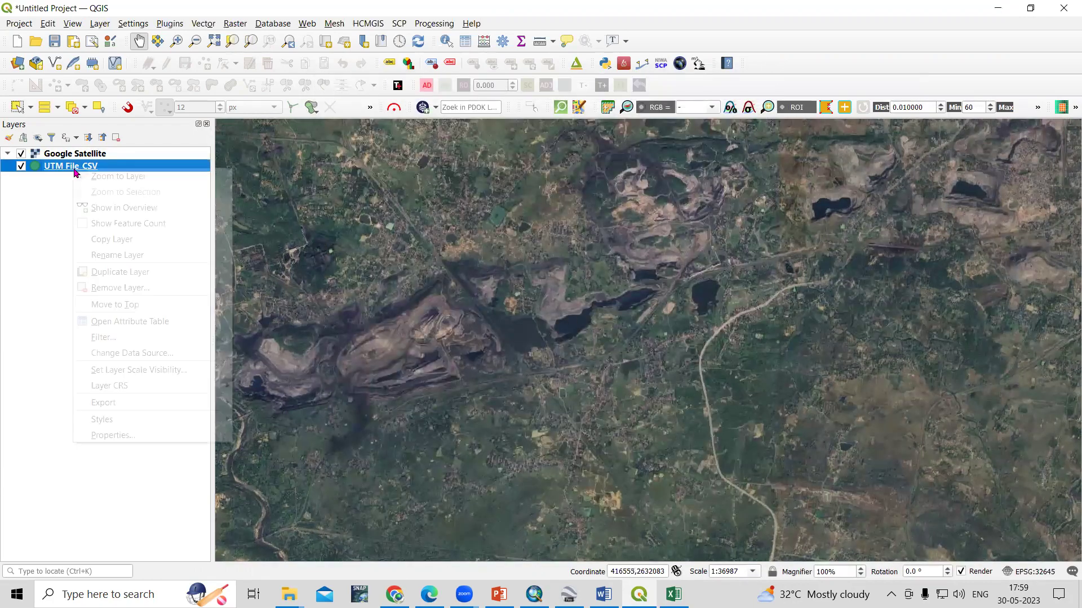
left_click(141, 178)
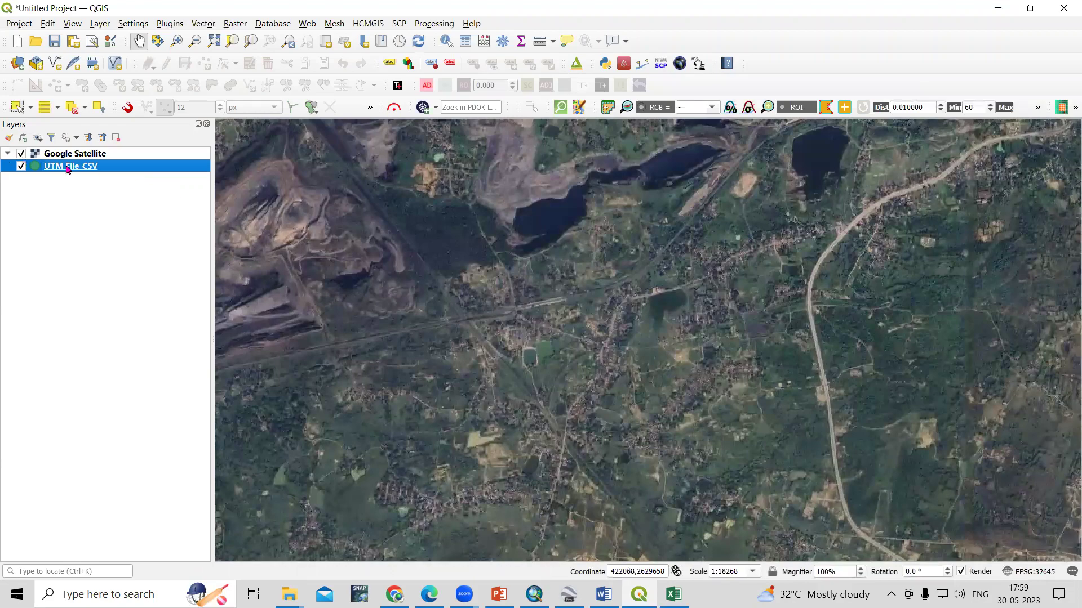
left_click_drag(66, 169, 68, 151)
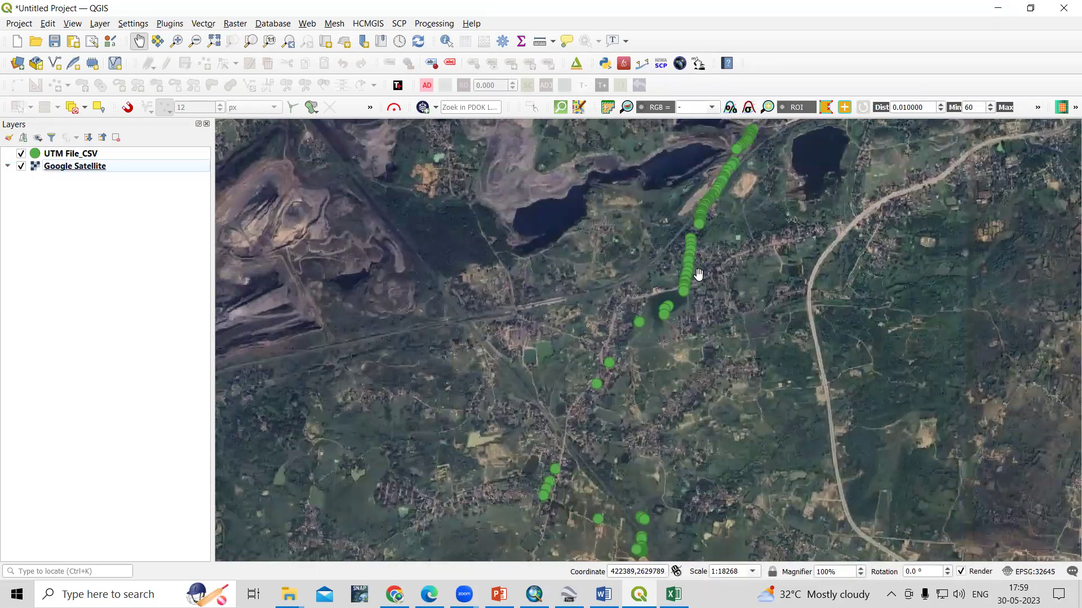
scroll(698, 275, "up", 3)
scroll(662, 456, "down", 3)
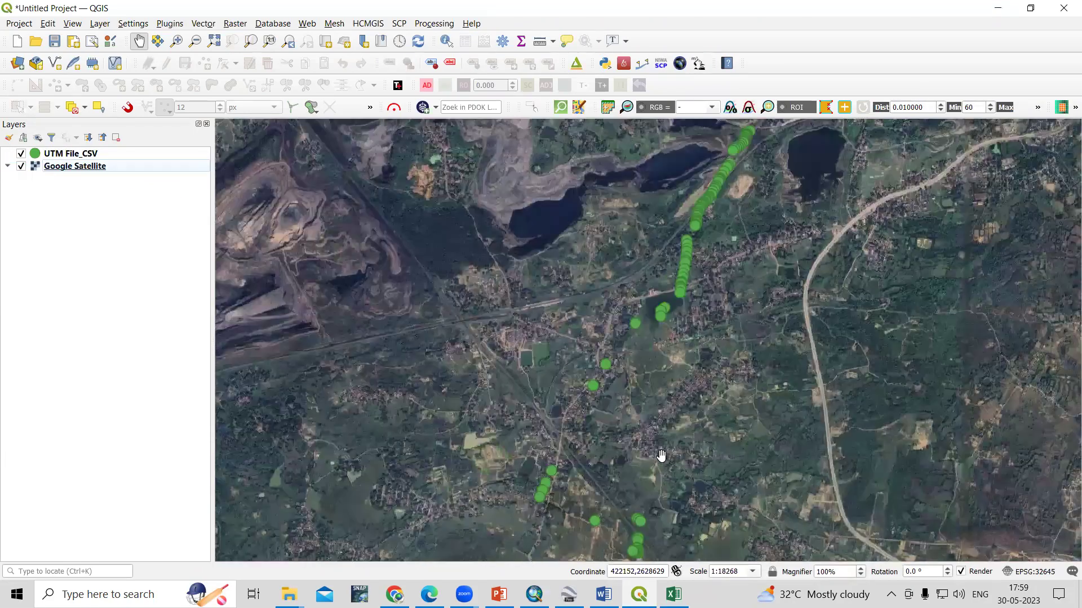
scroll(516, 515, "up", 1)
left_click_drag(515, 514, 397, 339)
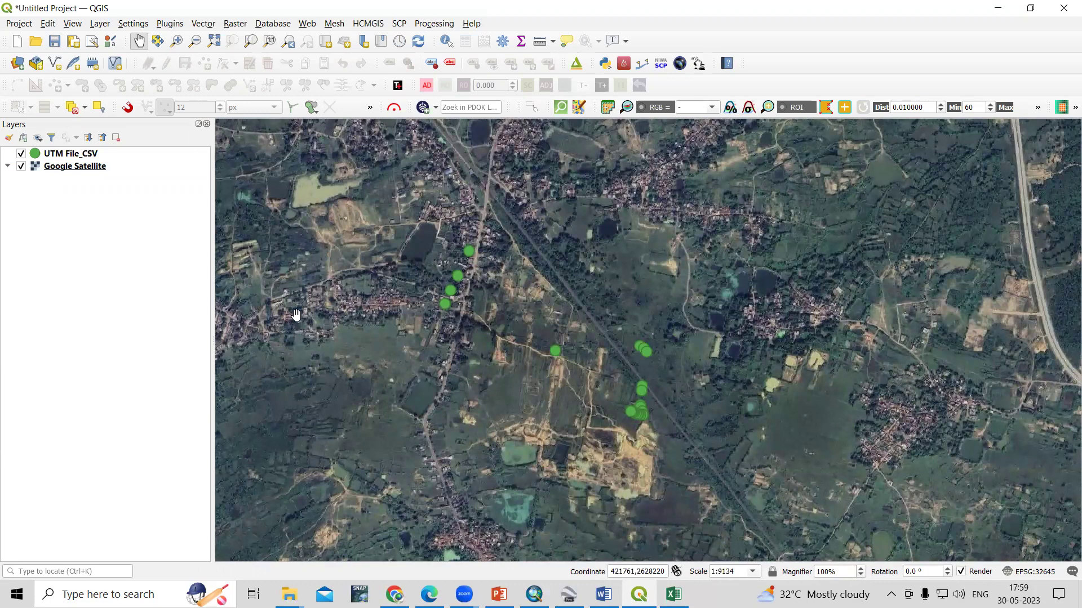
left_click(80, 158)
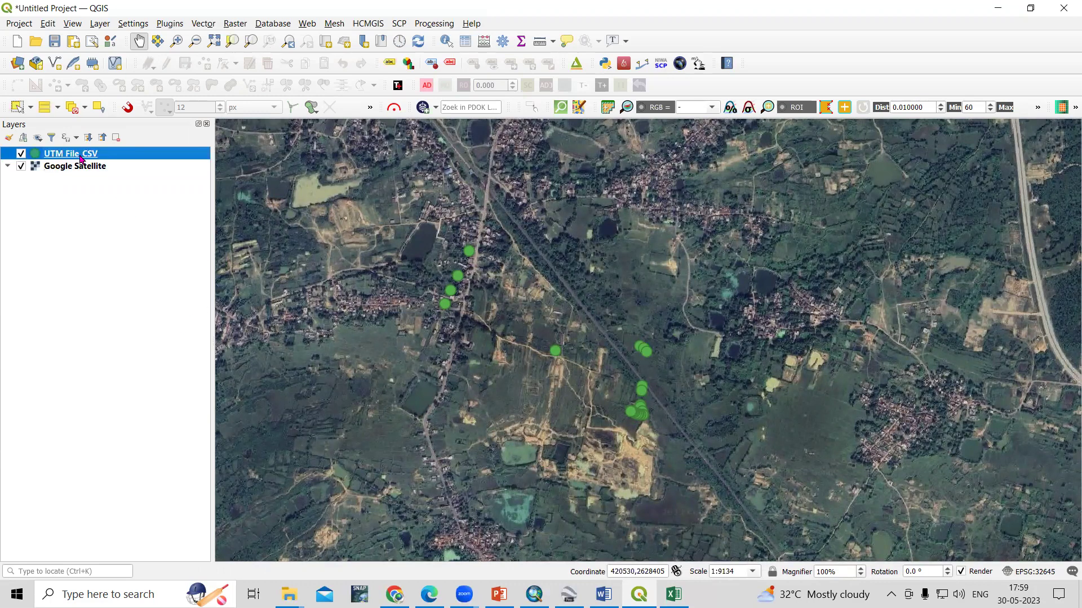
Save the UTM File_CSV layer's features as Keyhole Markup Language [KML] and browse for a location.
right_click(81, 158)
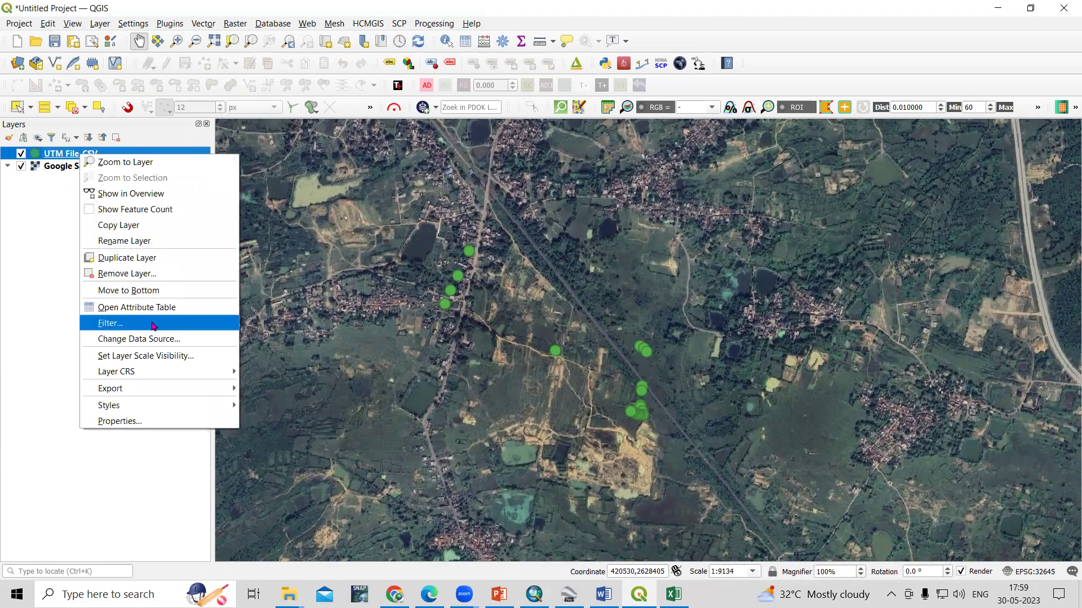
mouse_move(156, 391)
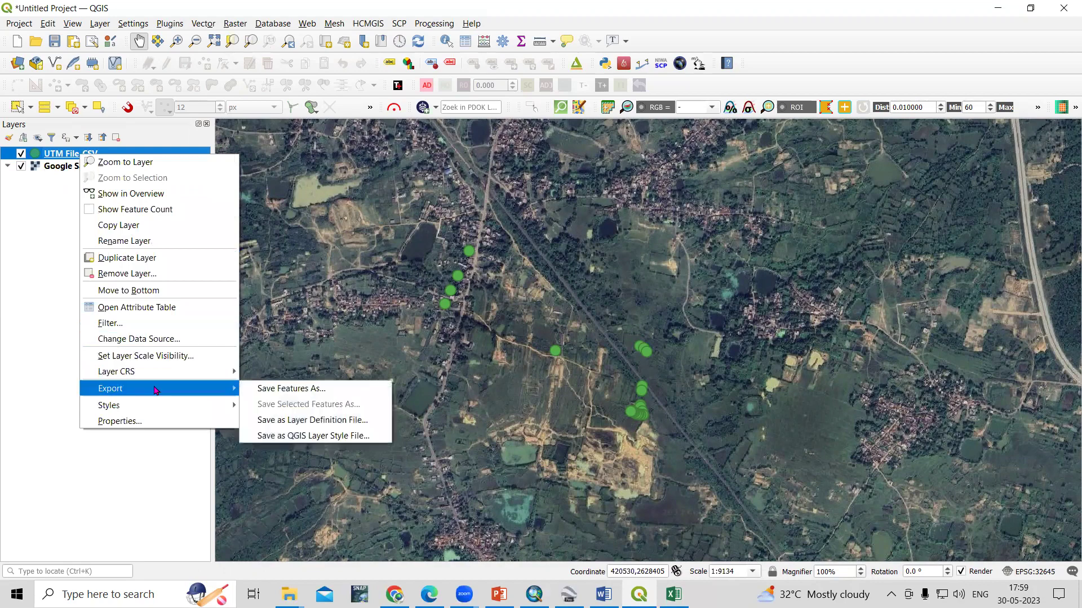
left_click(271, 390)
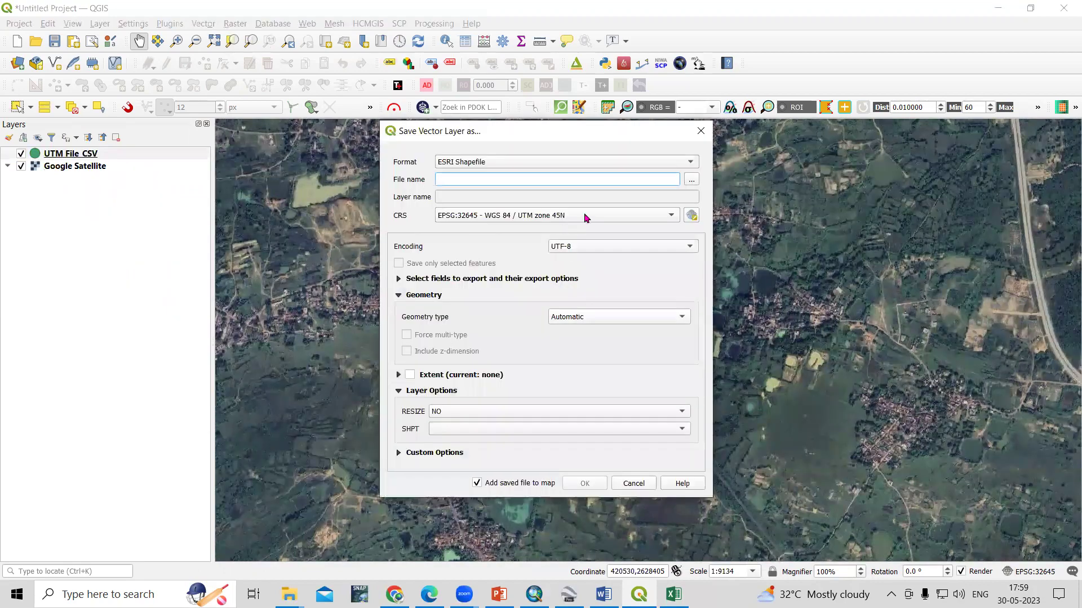
left_click(676, 166)
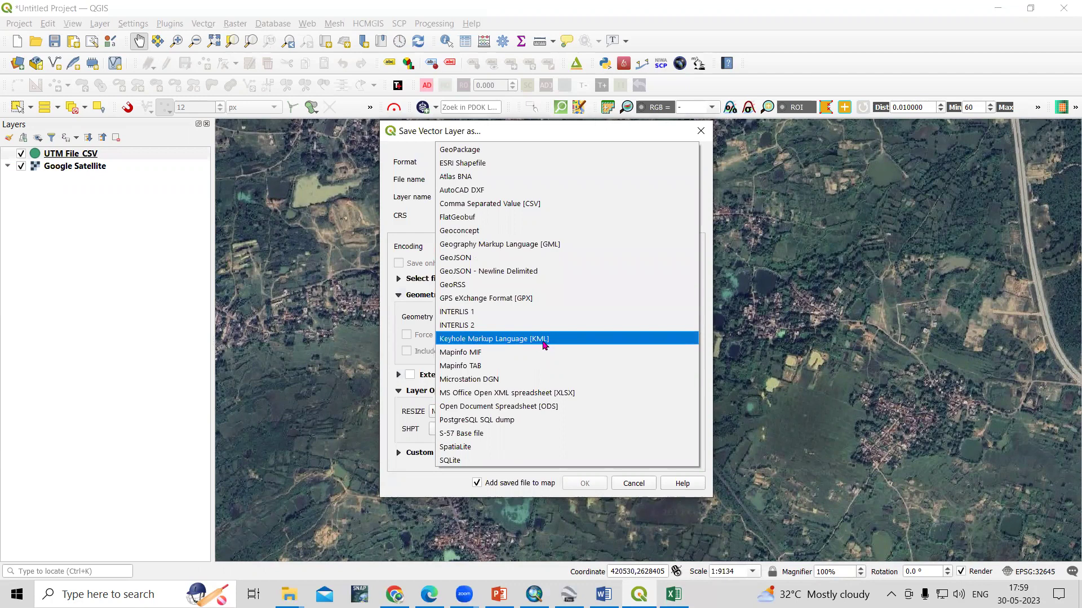
left_click(545, 340)
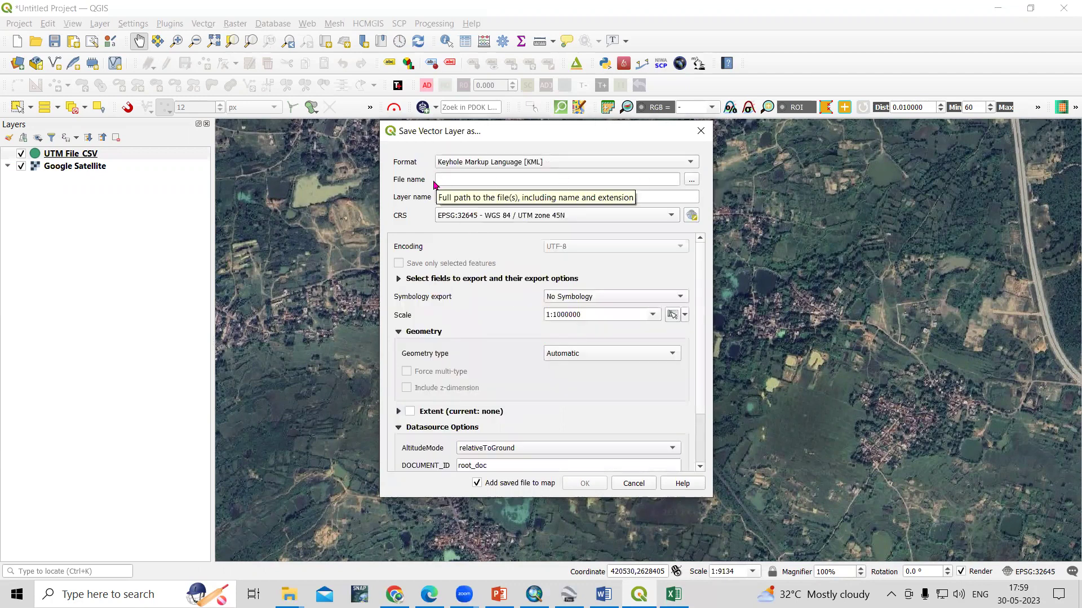
left_click(691, 179)
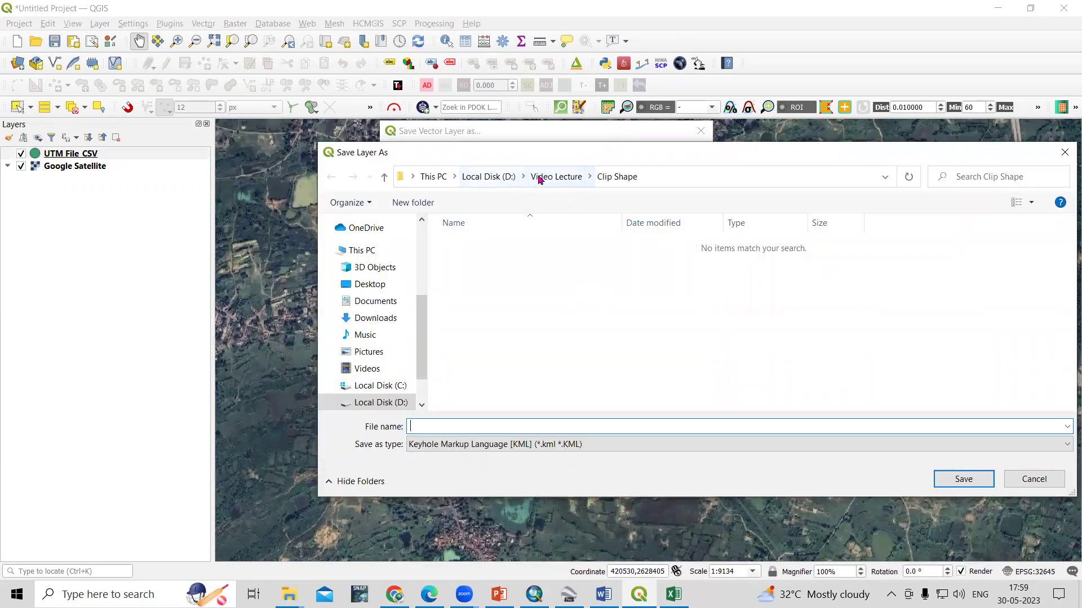
Choose the Video Lecture > UTM EXCEL folder and name the export UTM_KML.
left_click(536, 177)
scroll(514, 322, "down", 1)
scroll(513, 333, "down", 1)
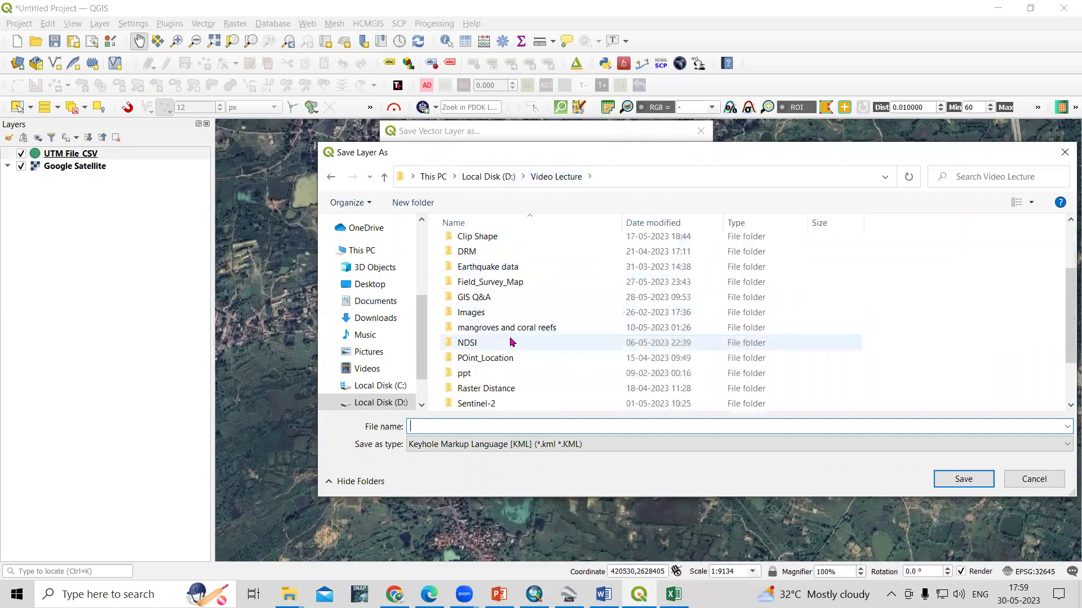
scroll(512, 343, "down", 1)
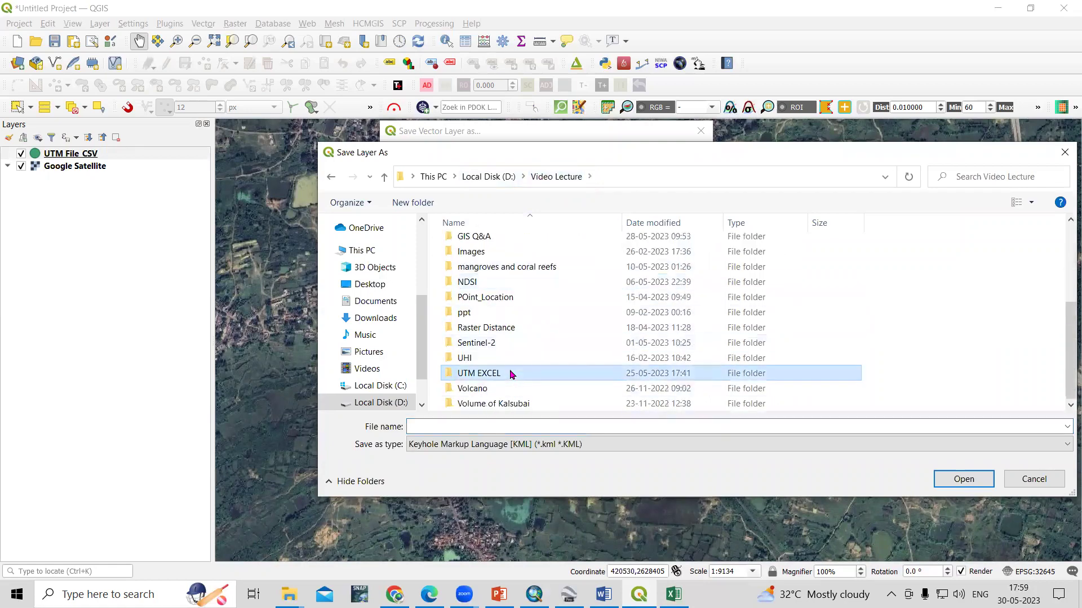
double_click(508, 374)
left_click(498, 431)
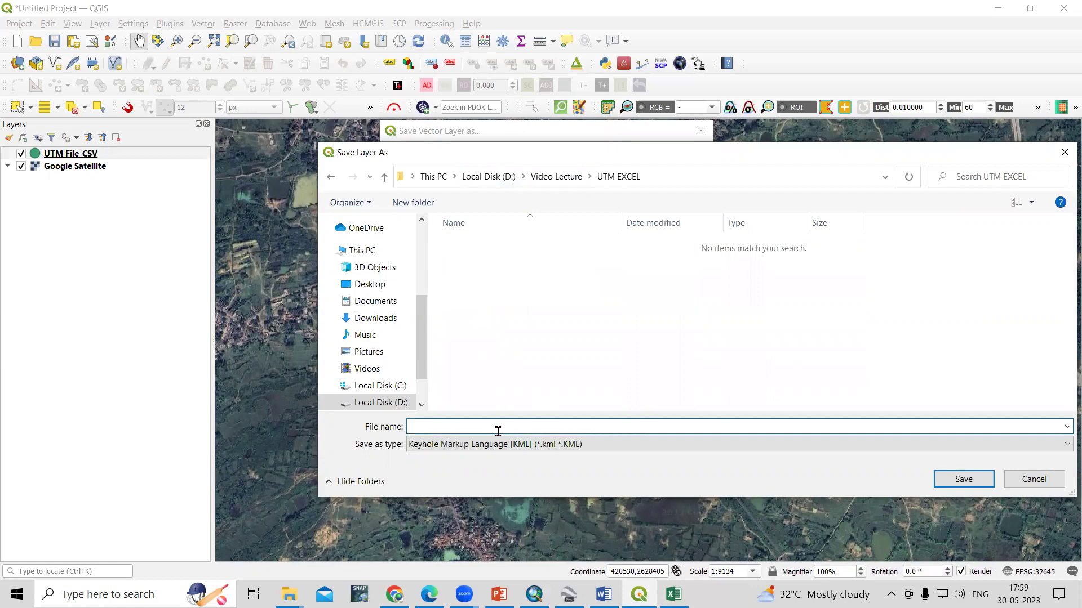
type("U")
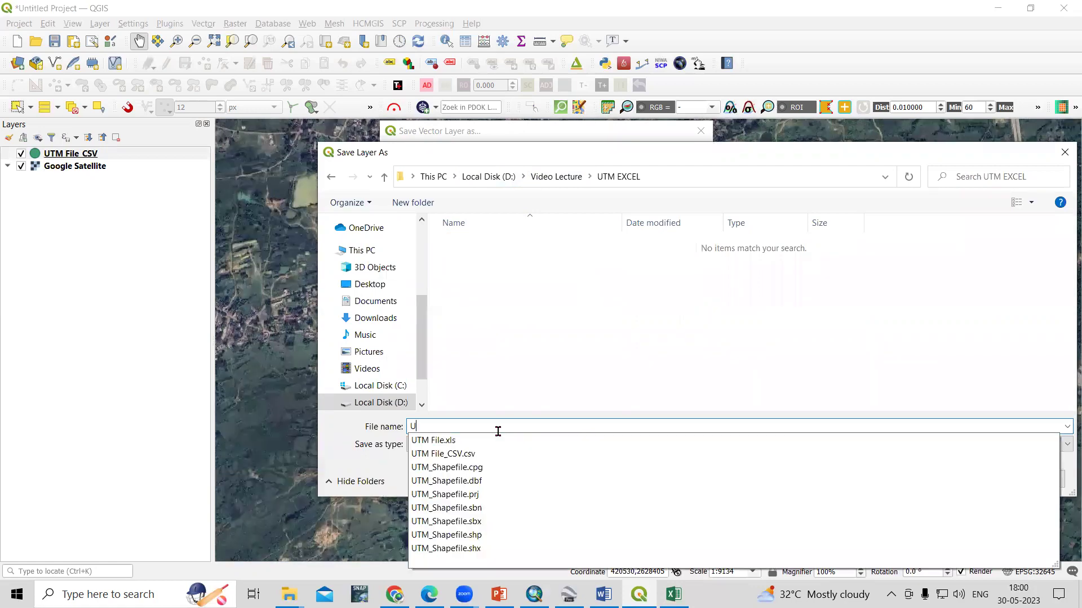
type("TM_KML")
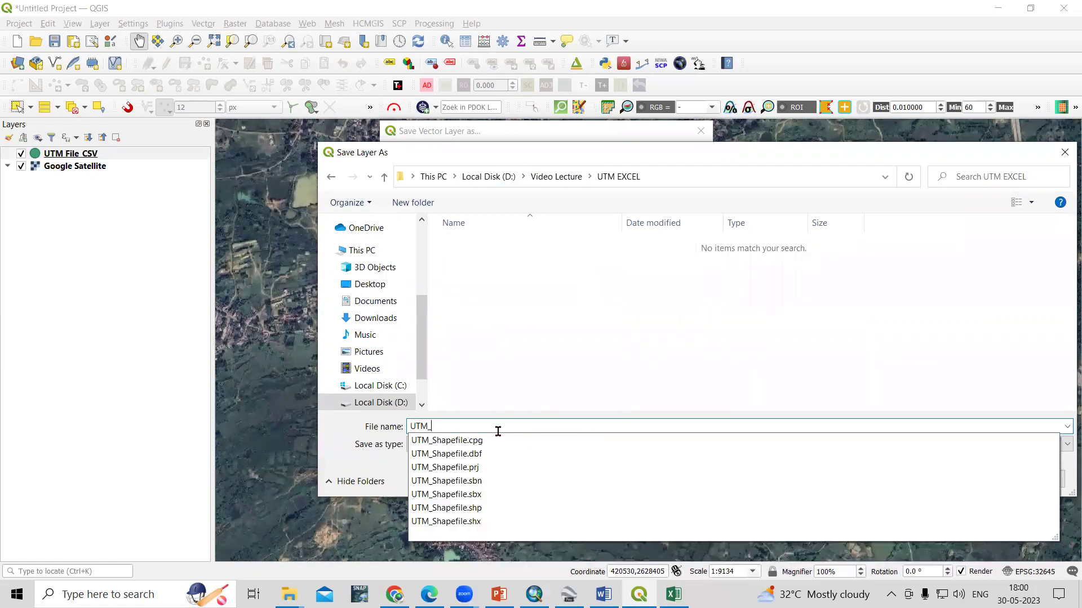
Save UTM_KML.kml and run the export, adding the UTM_KML layer to the project.
left_click(964, 479)
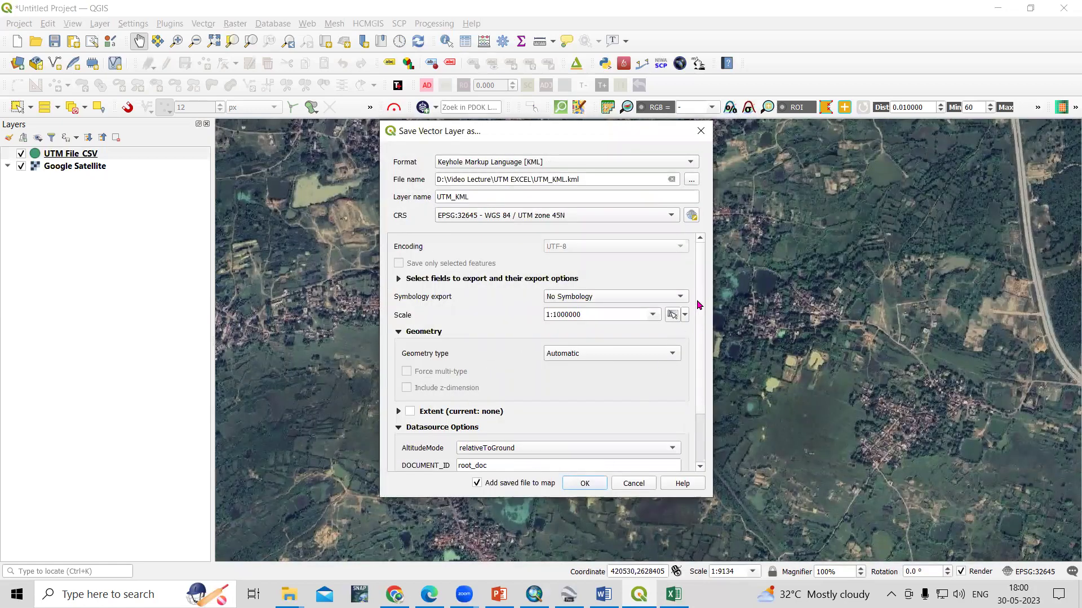
scroll(701, 366, "down", 2)
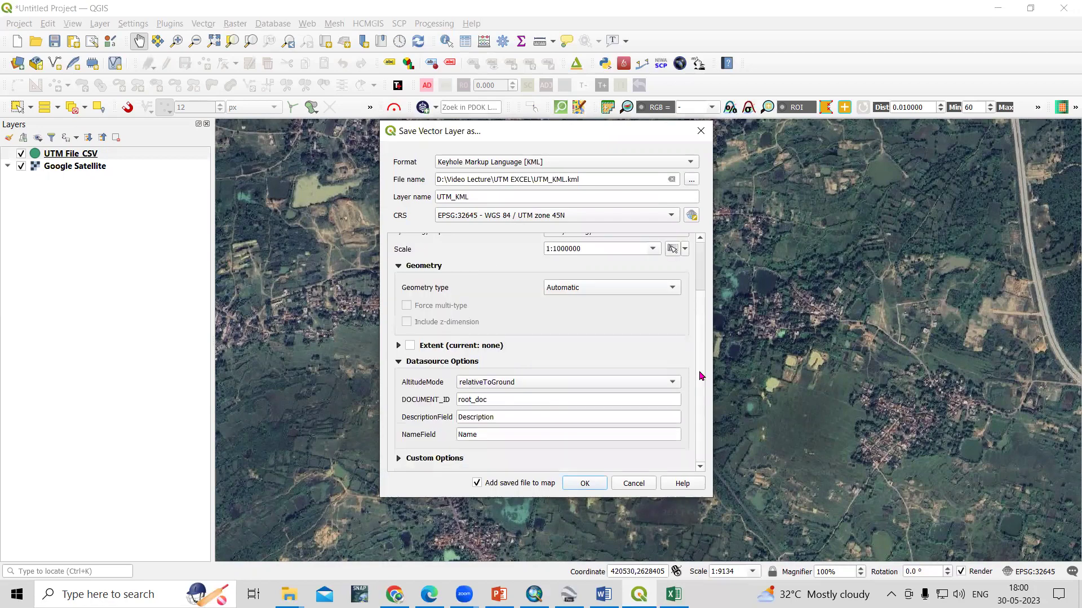
left_click(586, 487)
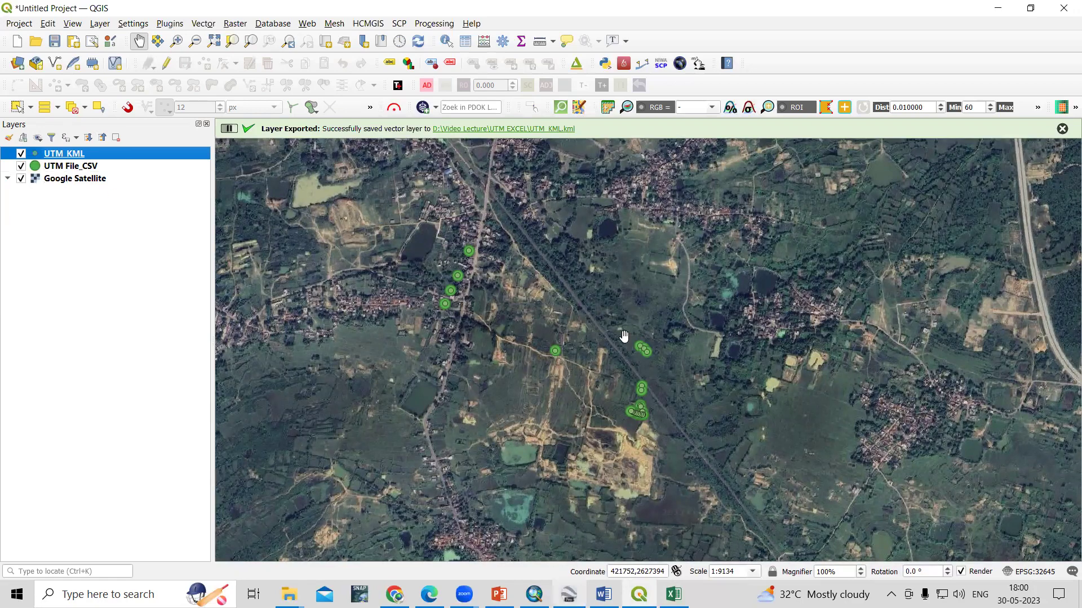
key("alt+Tab")
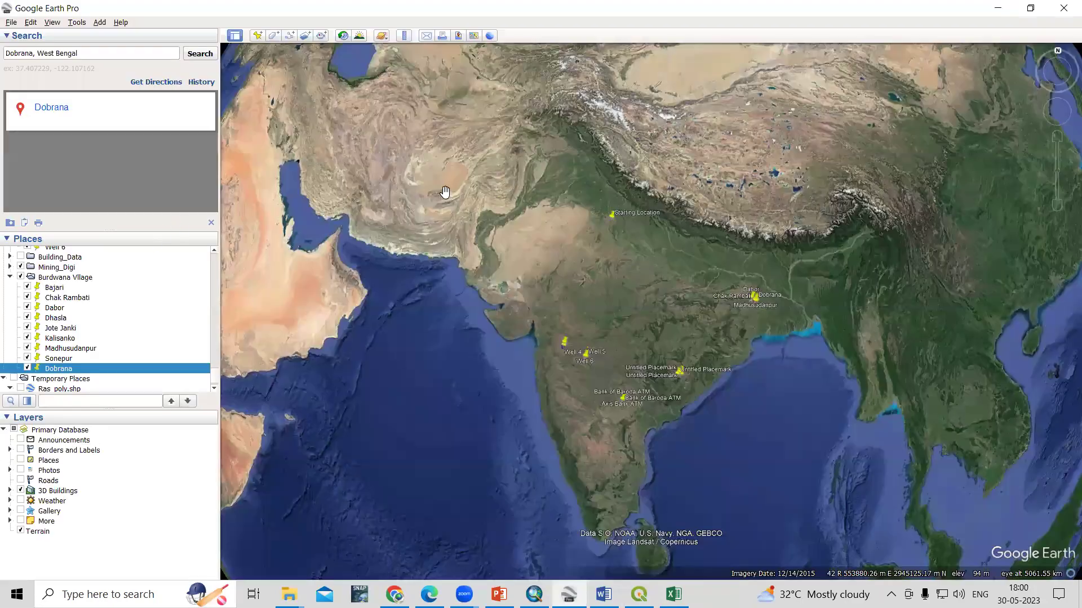
Open UTM_KML.kml from the UTM EXCEL folder in Google Earth Pro.
left_click(12, 23)
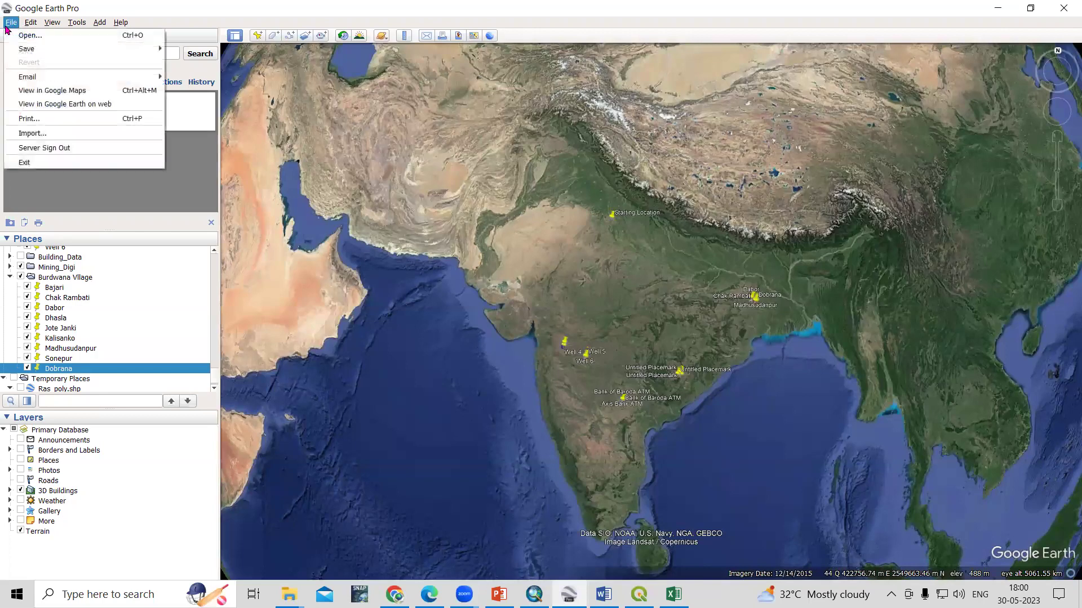
left_click(31, 37)
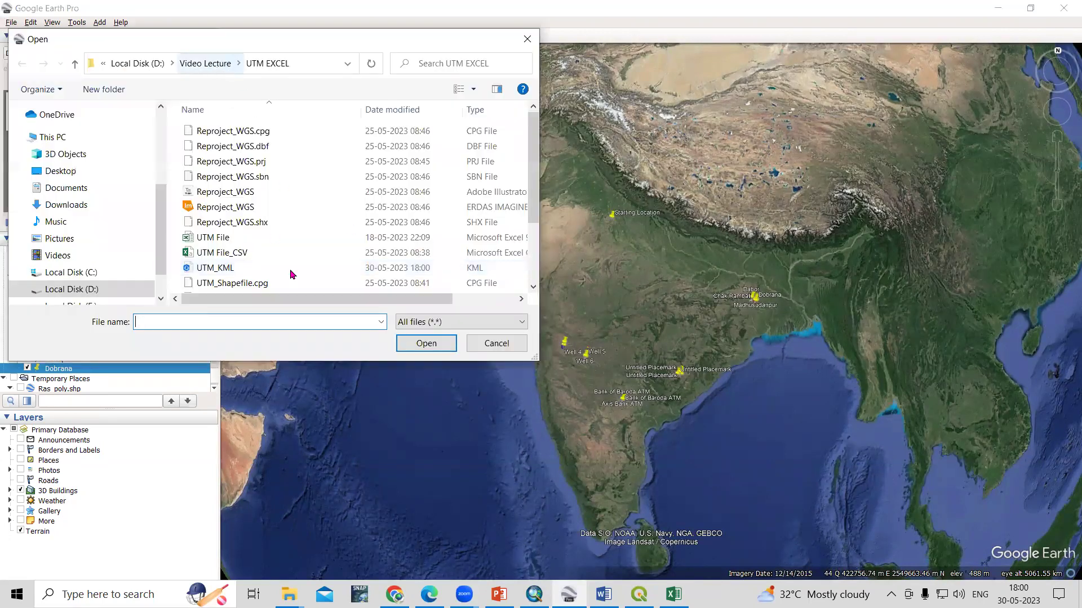
scroll(291, 271, "down", 1)
left_click(227, 227)
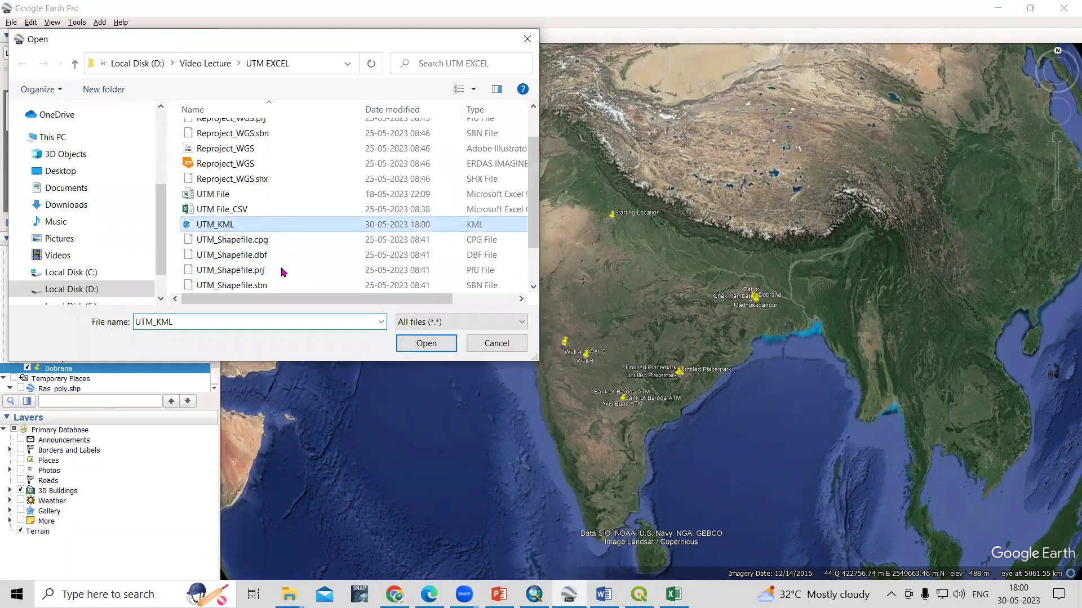
left_click(424, 345)
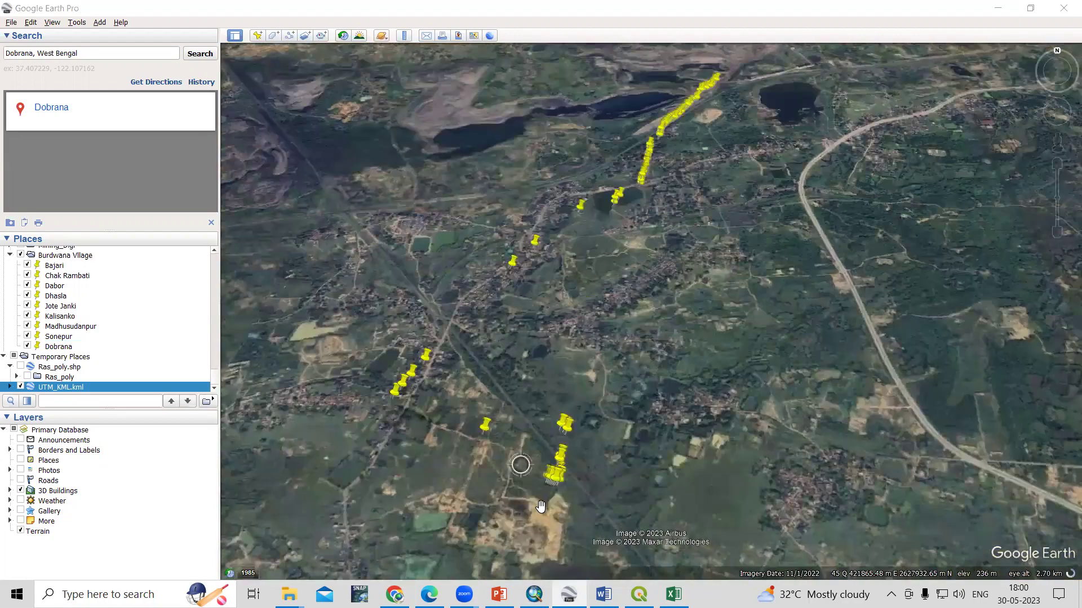
scroll(534, 486, "up", 3)
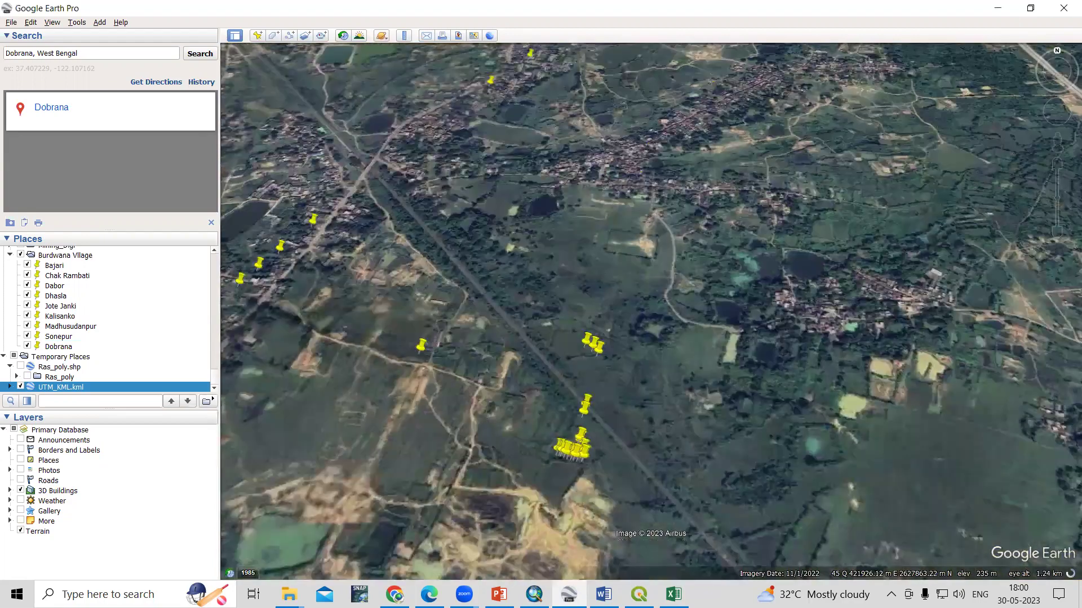
Compare the Google Earth pins with the Excel sheet and QGIS points, then return to Google Earth.
key("alt+Tab")
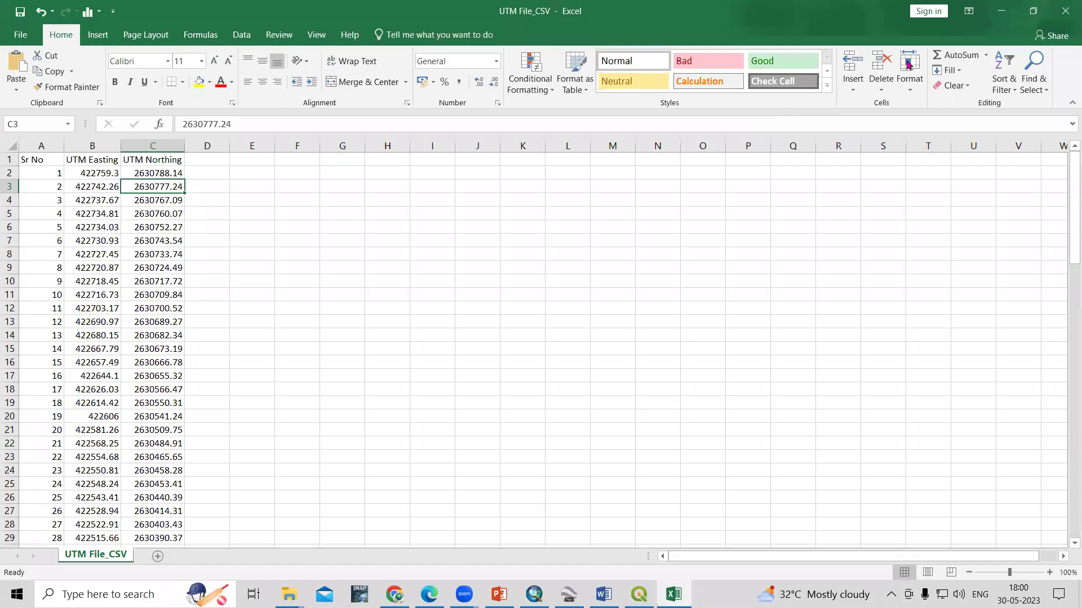
left_click(1001, 11)
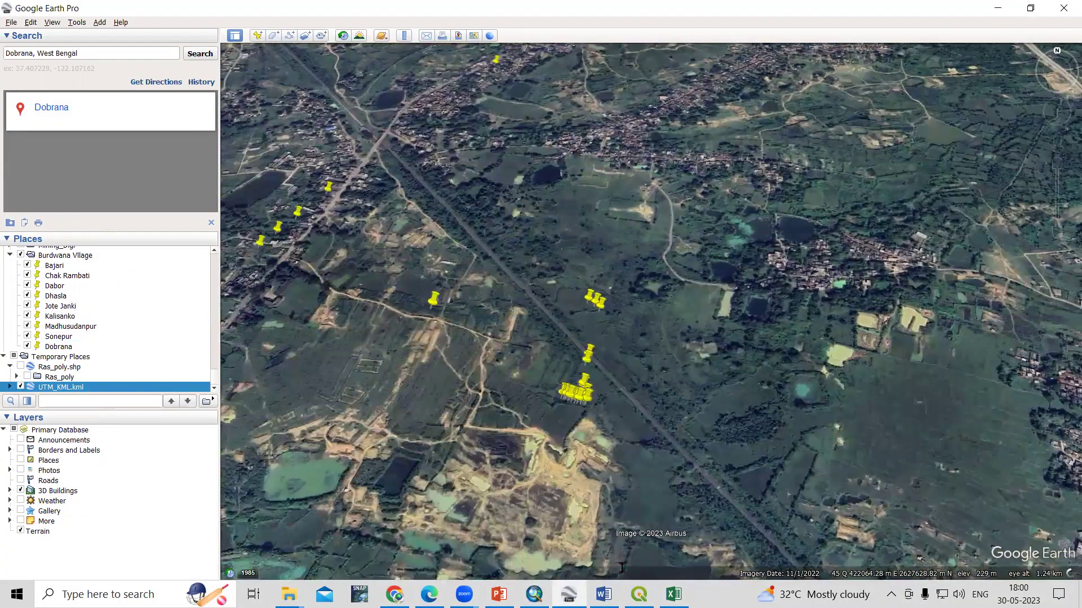
left_click(639, 594)
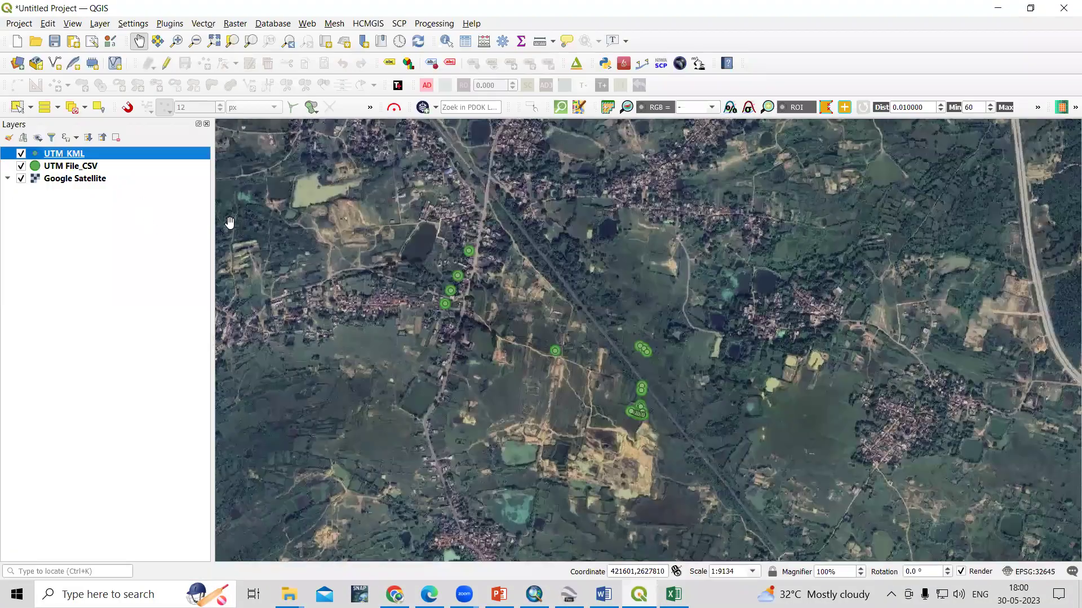
key("alt+Tab")
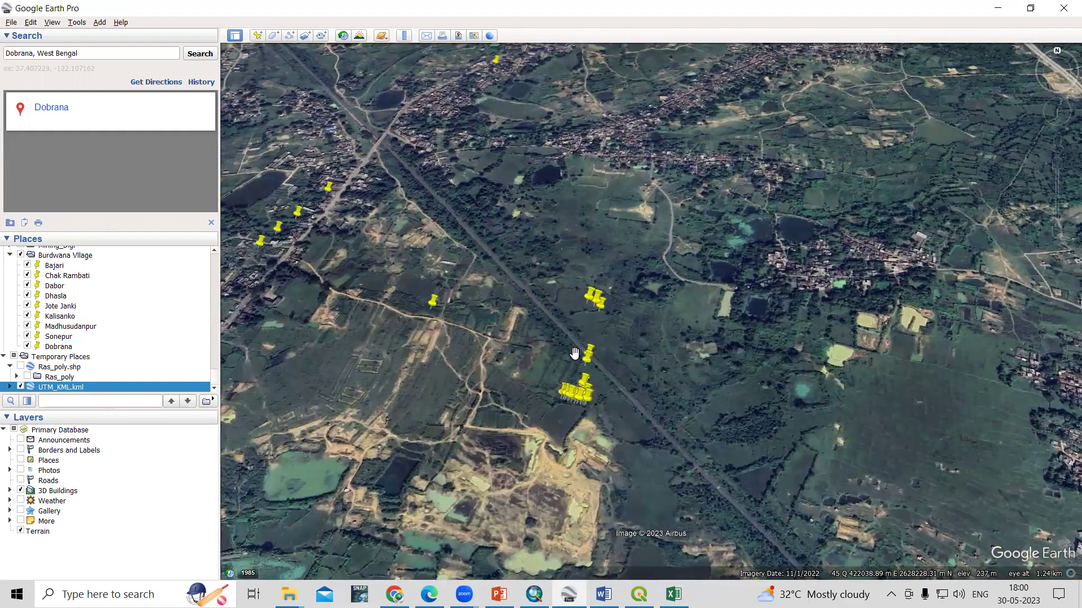
scroll(577, 371, "up", 2)
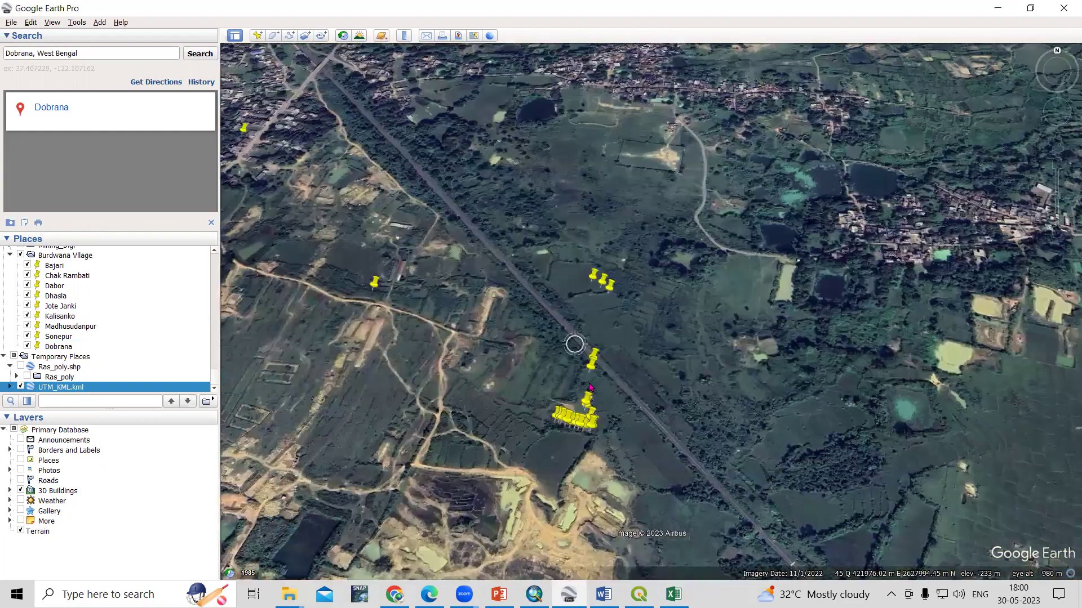
scroll(589, 400, "up", 2)
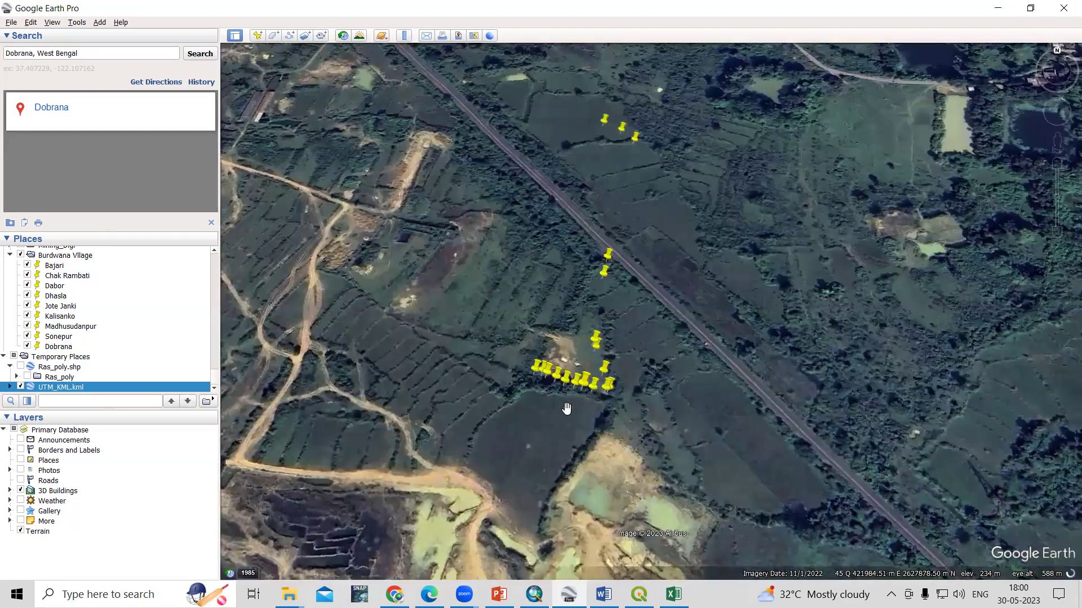
scroll(608, 389, "down", 1)
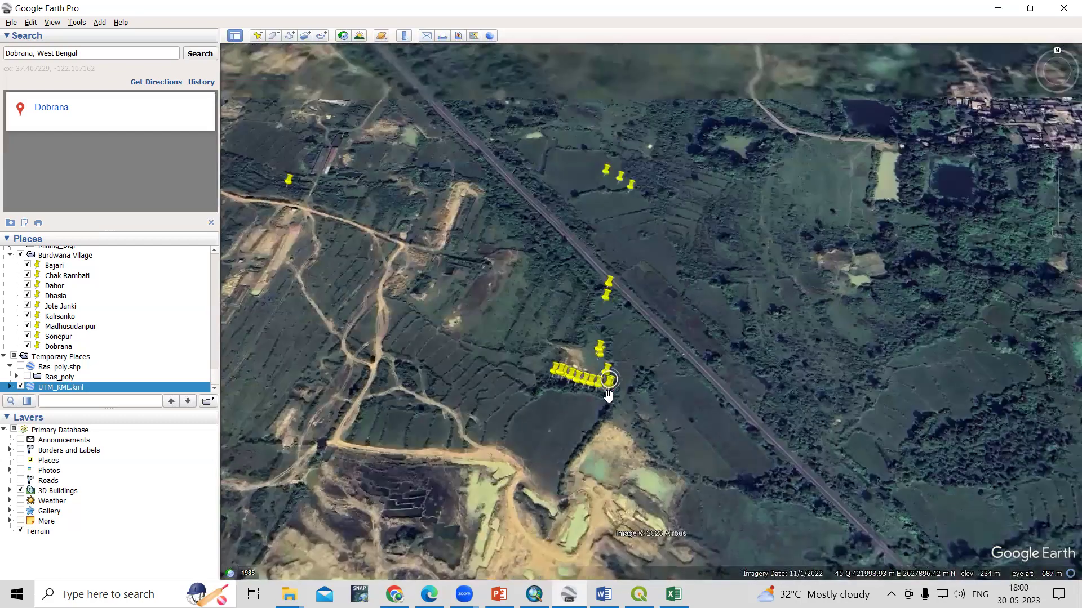
scroll(609, 392, "down", 3)
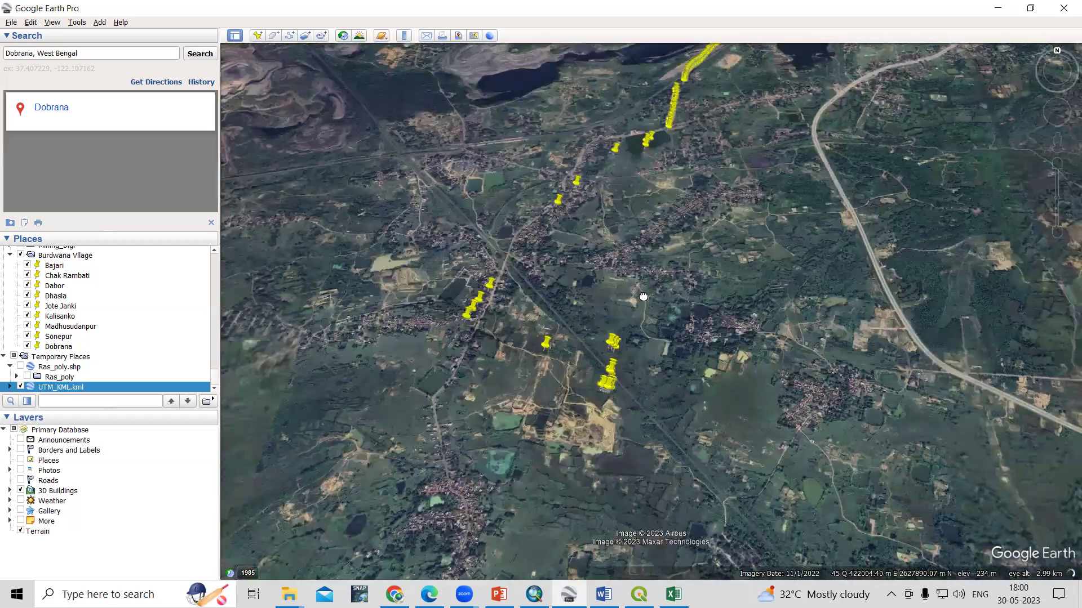
scroll(674, 183, "up", 1)
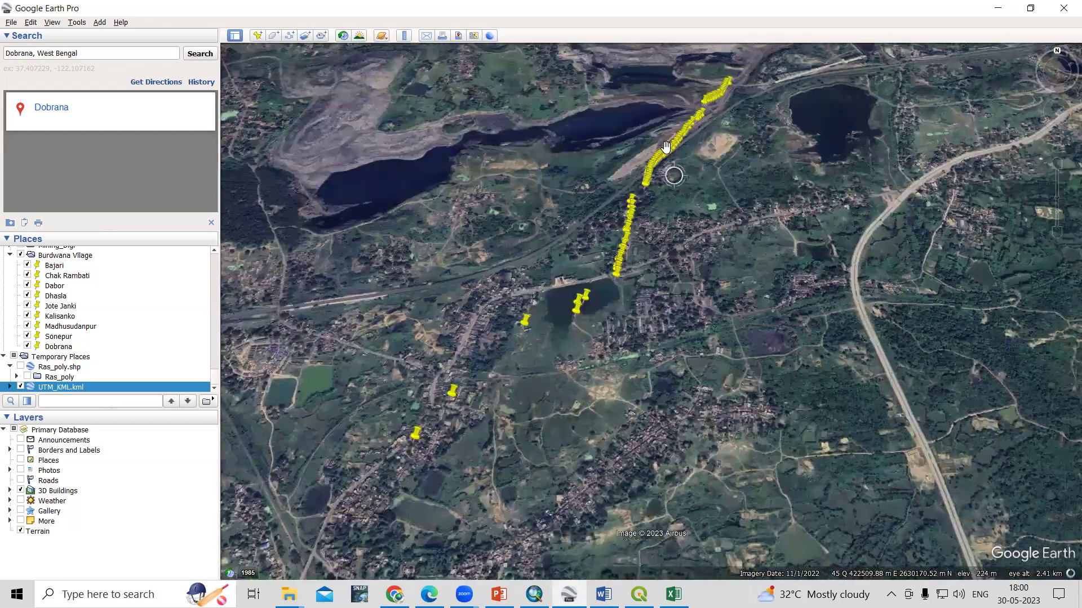
scroll(636, 256, "up", 2)
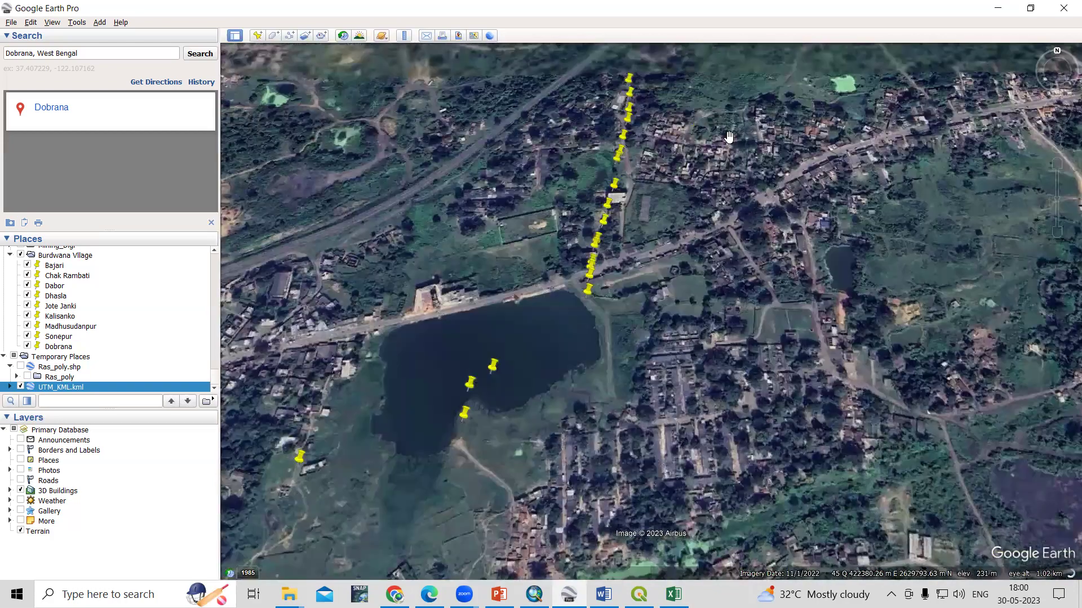